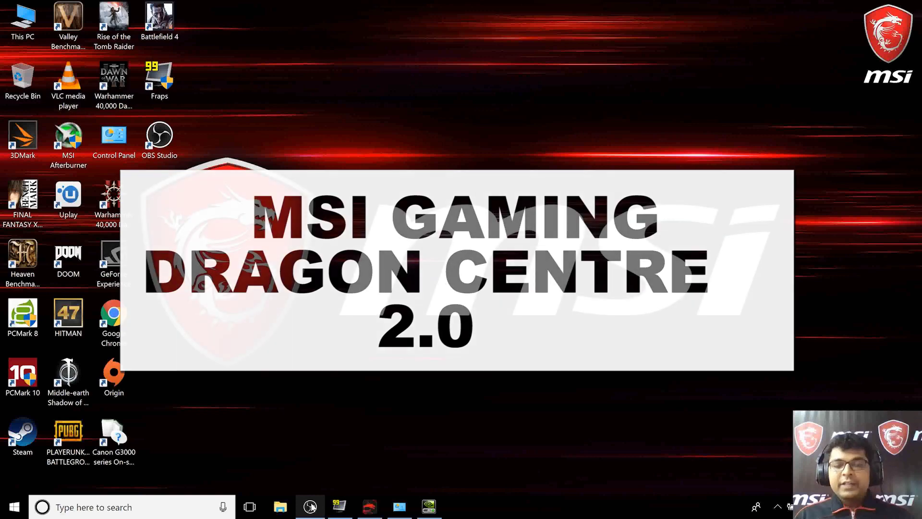
Look over the basic system information and the NVIDIA Control Panel, then minimize both to the desktop.
{"action": "left_click", "coordinate": [400, 506]}
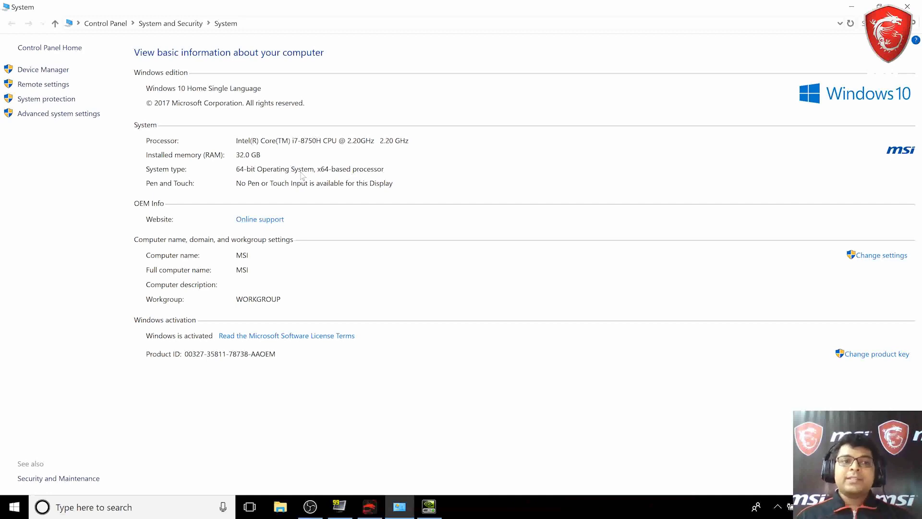
{"action": "left_click", "coordinate": [429, 507]}
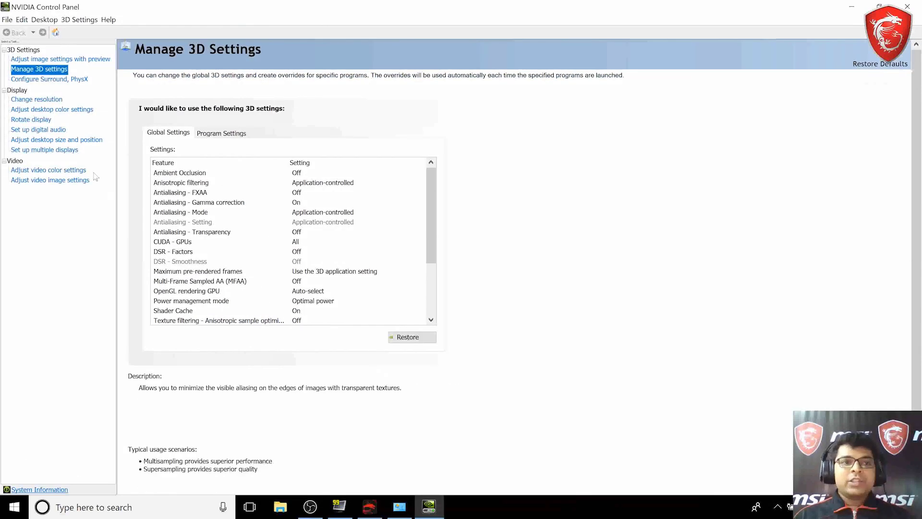
{"action": "left_click", "coordinate": [56, 32]}
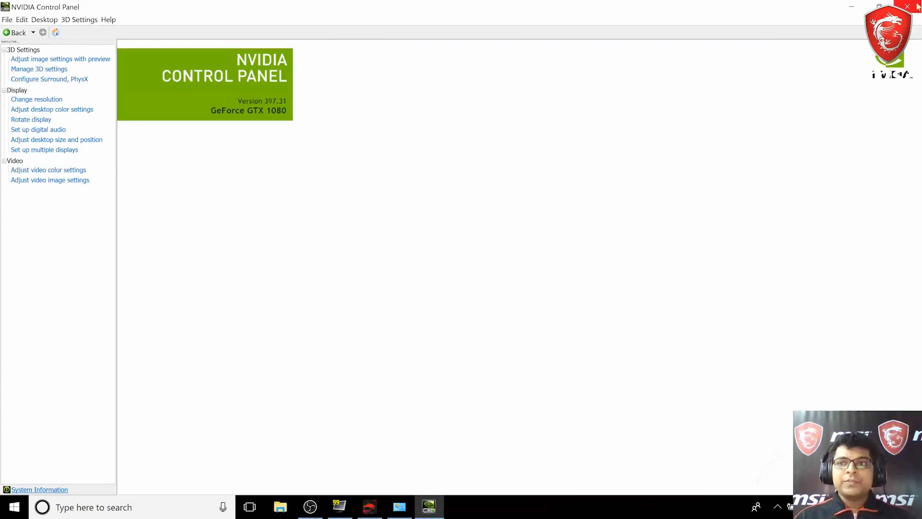
{"action": "left_click", "coordinate": [861, 5]}
{"action": "left_click", "coordinate": [862, 4]}
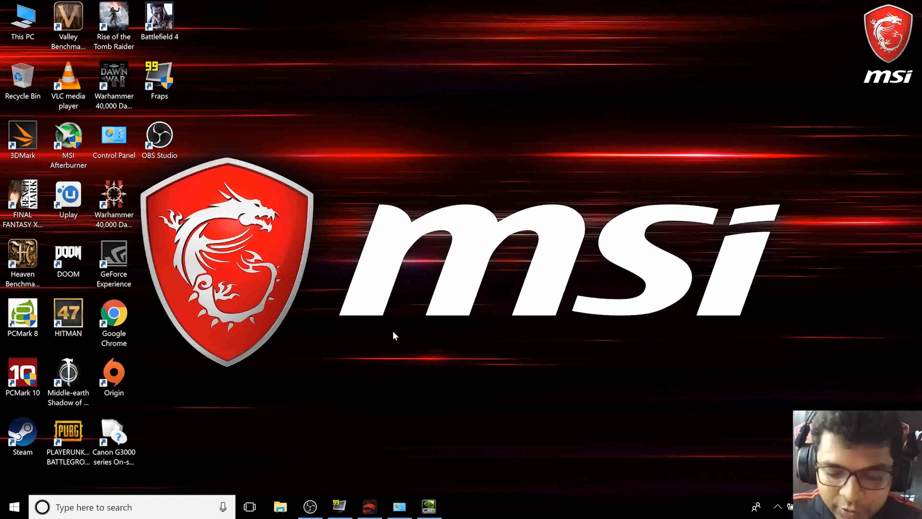
{"action": "key", "text": "Tab"}
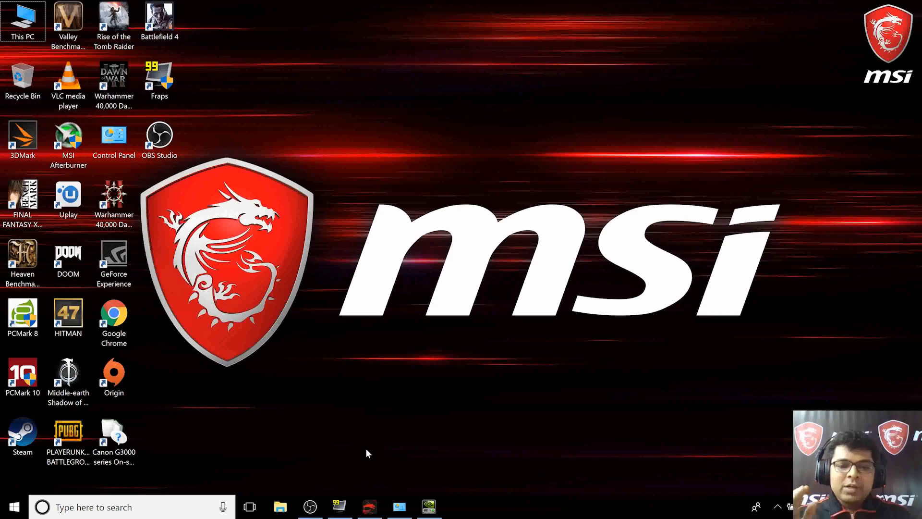
Open Dragon Center on the Current profile's System Monitoring gauges.
{"action": "left_click", "coordinate": [370, 511]}
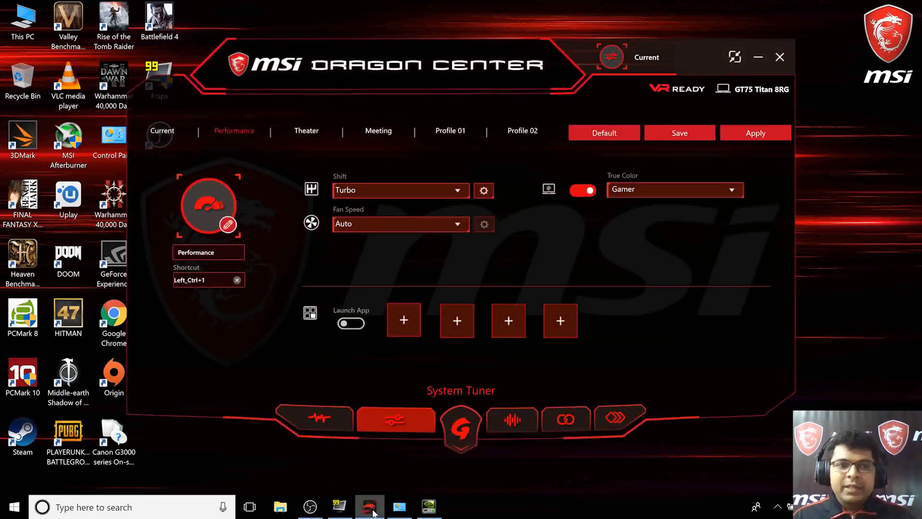
{"action": "left_click", "coordinate": [169, 131]}
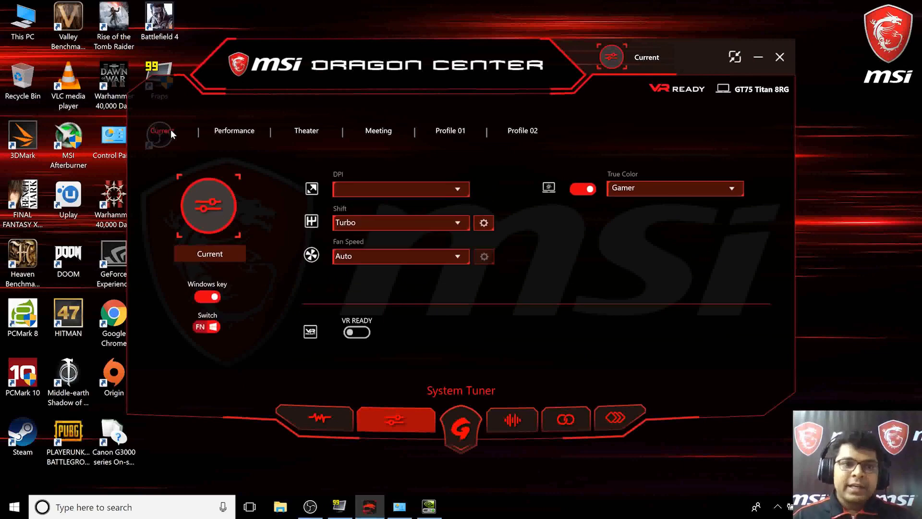
{"action": "left_click", "coordinate": [331, 416]}
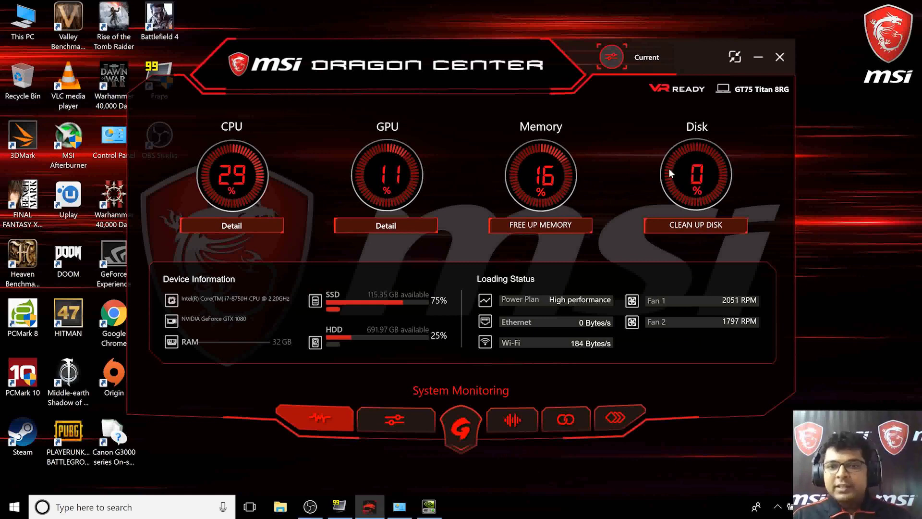
Check the CPU and GPU temperature details, free memory down to 15%, and start Disk Cleanup.
{"action": "left_click", "coordinate": [225, 228]}
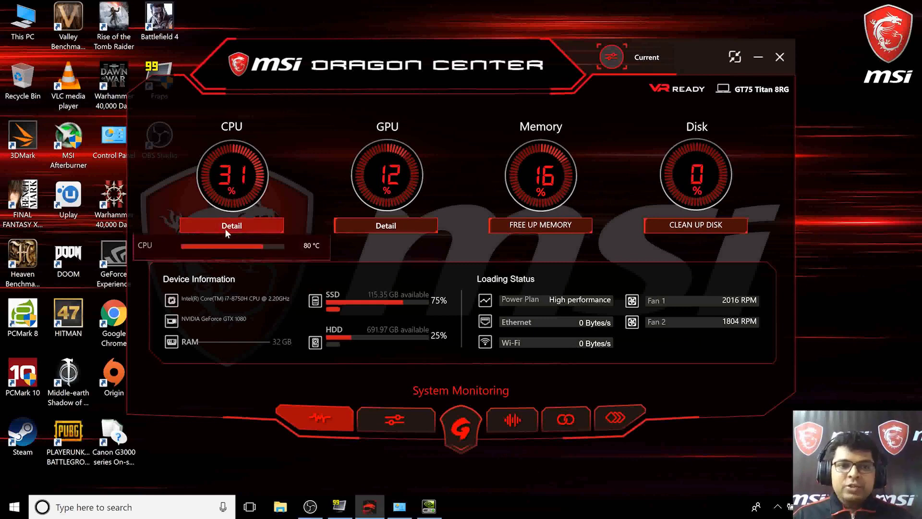
{"action": "left_click", "coordinate": [349, 227]}
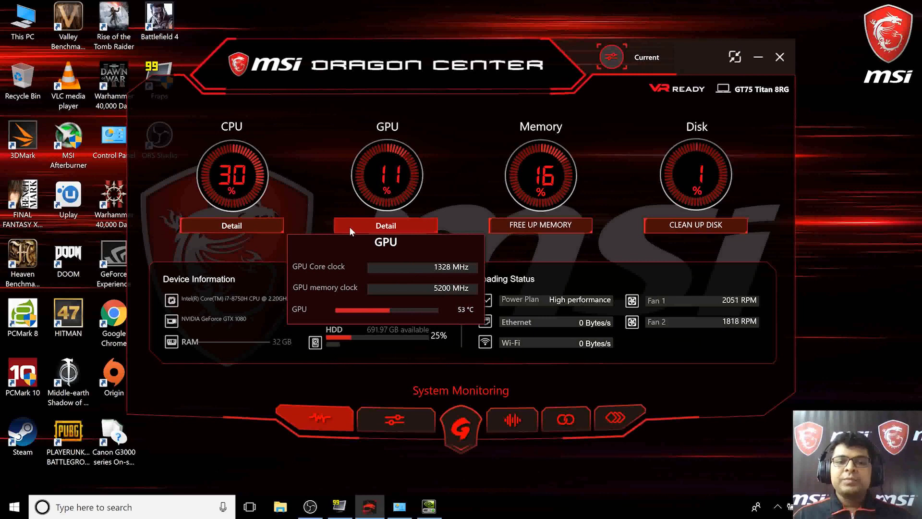
{"action": "left_click", "coordinate": [226, 282]}
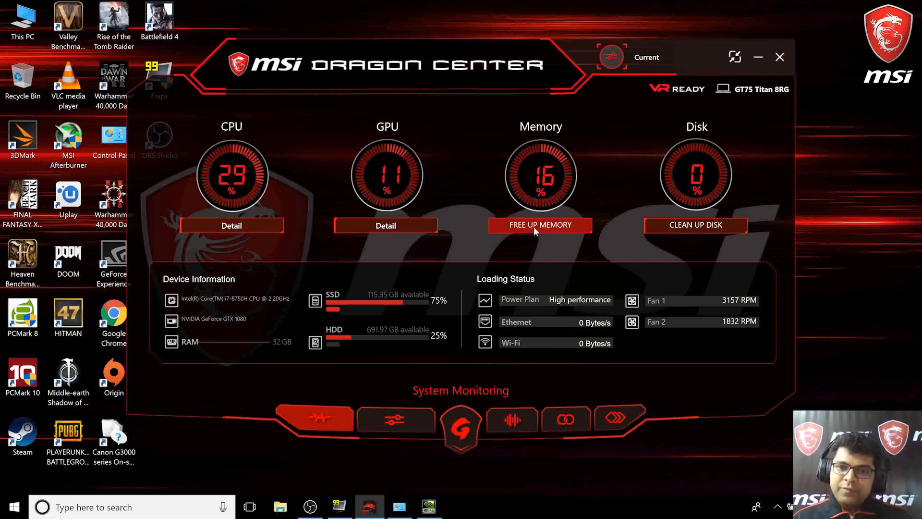
{"action": "left_click", "coordinate": [535, 227]}
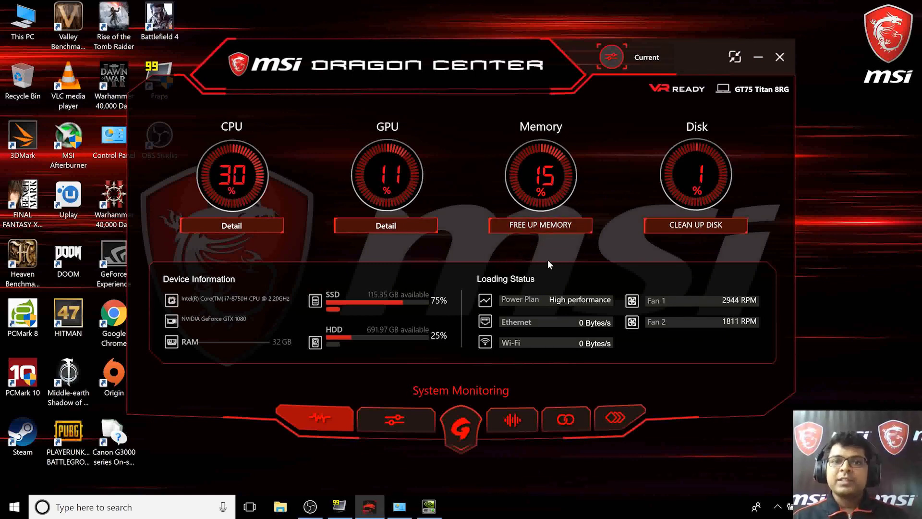
{"action": "left_click", "coordinate": [671, 226]}
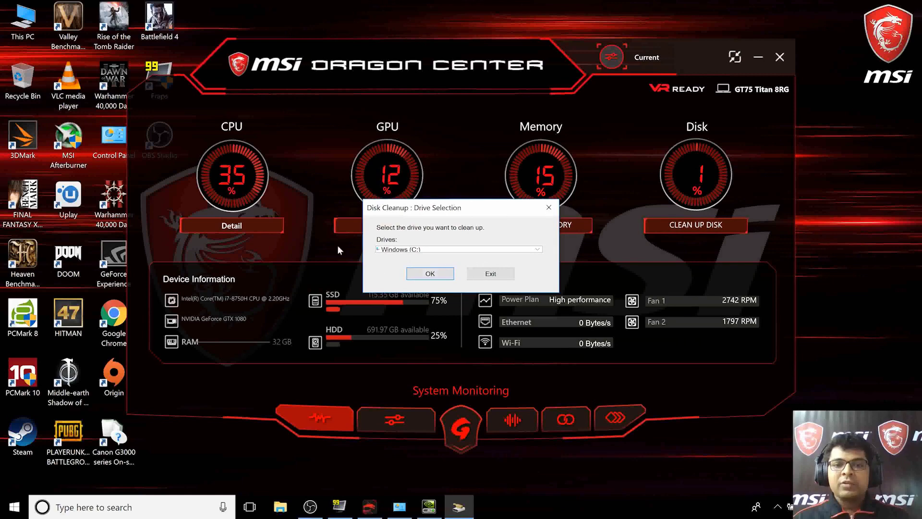
Clean up Windows (C:), including Windows Update Cleanup files, and move the progress window aside.
{"action": "left_click", "coordinate": [431, 274]}
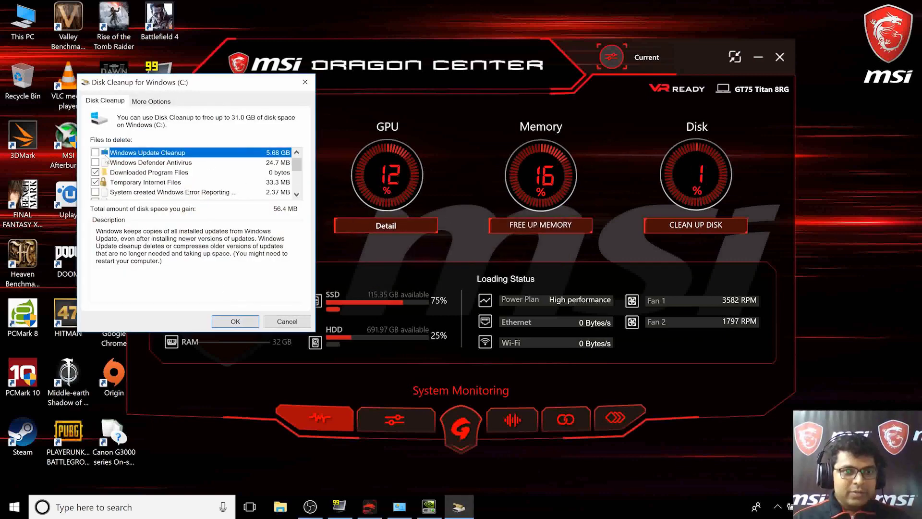
{"action": "left_click", "coordinate": [236, 321]}
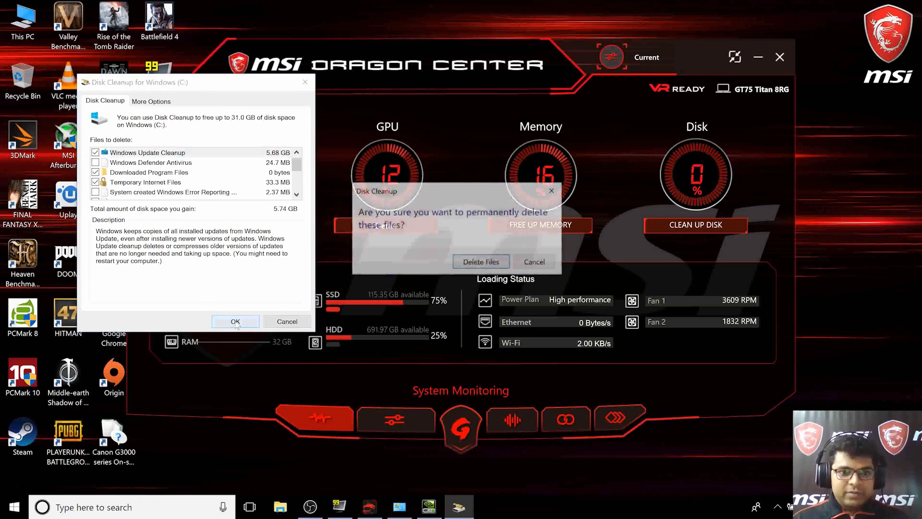
{"action": "key", "text": "Return"}
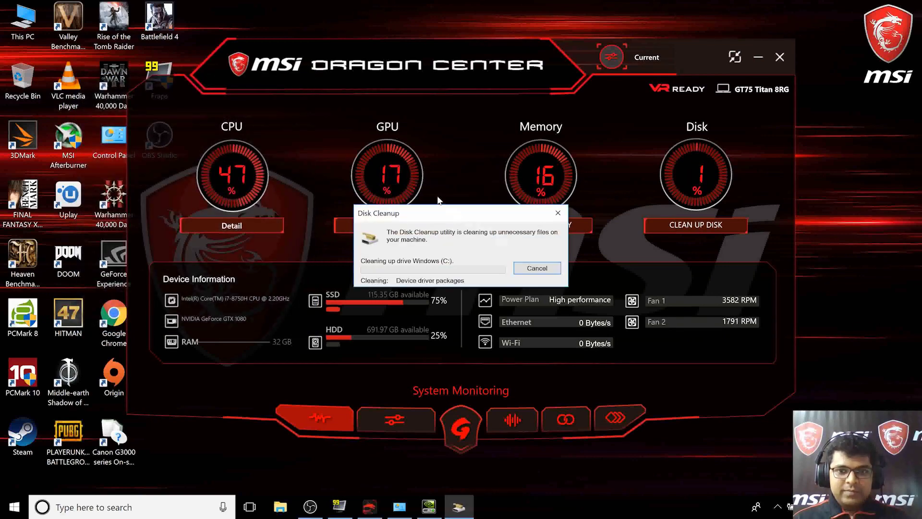
{"action": "left_click_drag", "start_coordinate": [444, 215], "coordinate": [799, 438]}
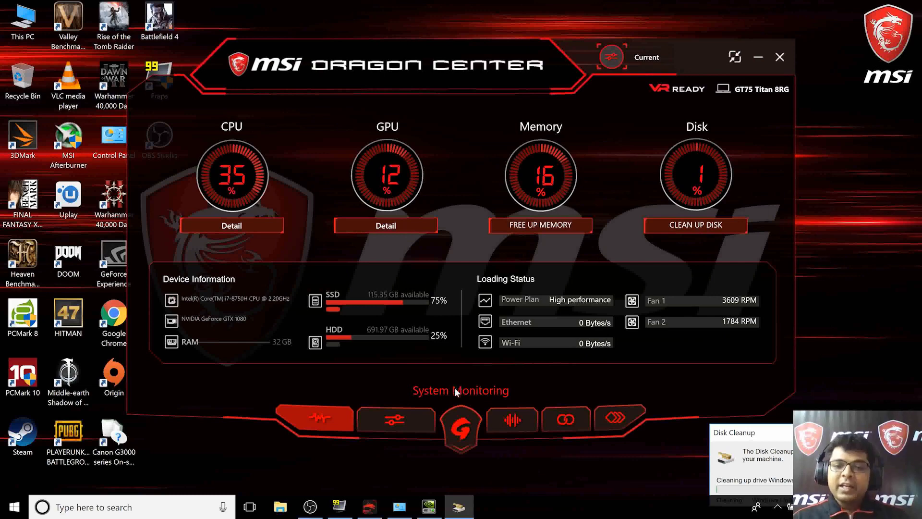
{"action": "left_click", "coordinate": [382, 425]}
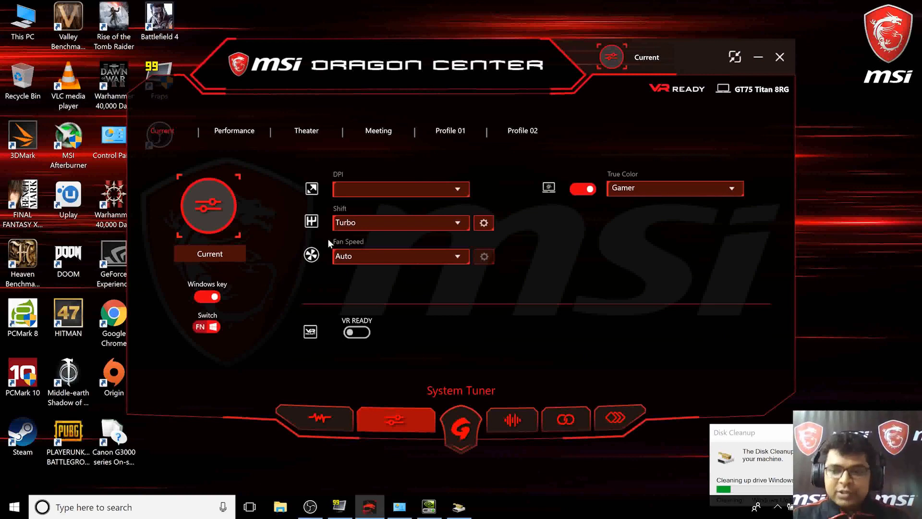
Browse the Performance, Theater, Meeting and Profile 01 settings, then go back to Current.
{"action": "left_click", "coordinate": [219, 131]}
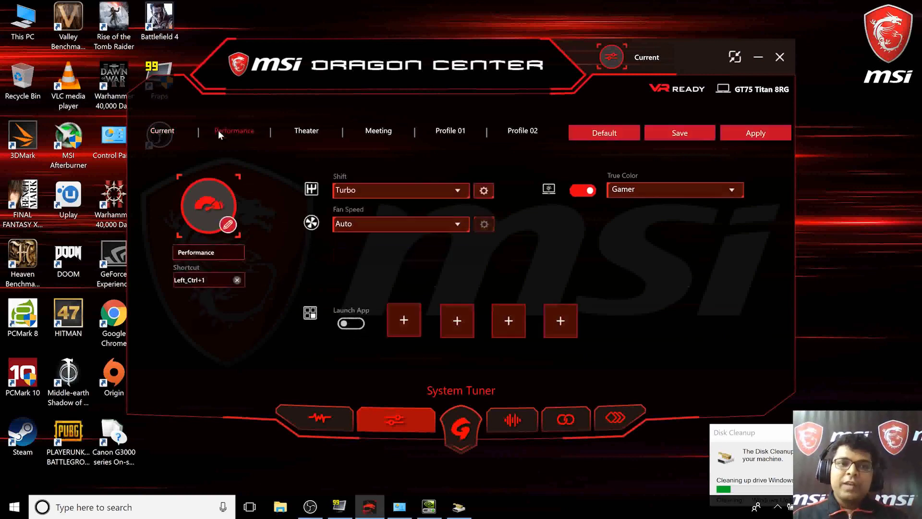
{"action": "left_click", "coordinate": [304, 130]}
{"action": "left_click", "coordinate": [390, 129]}
{"action": "left_click", "coordinate": [445, 131]}
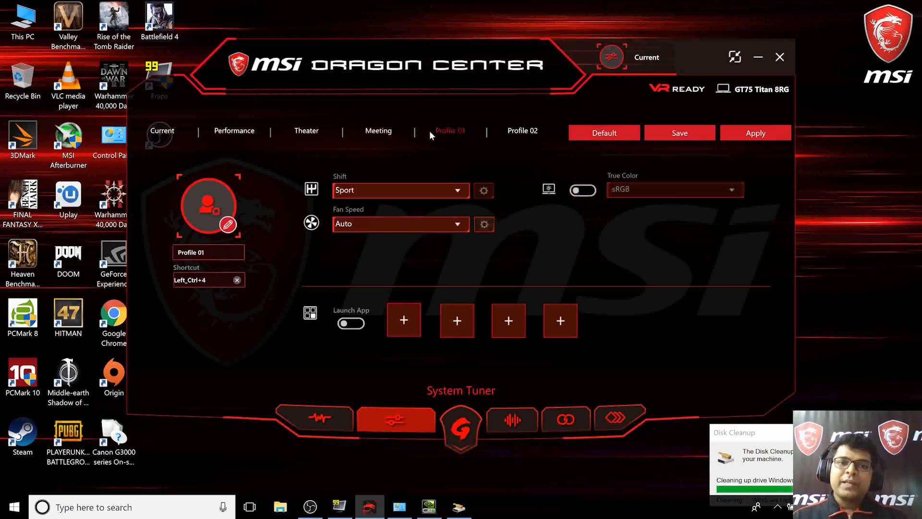
{"action": "left_click", "coordinate": [244, 135]}
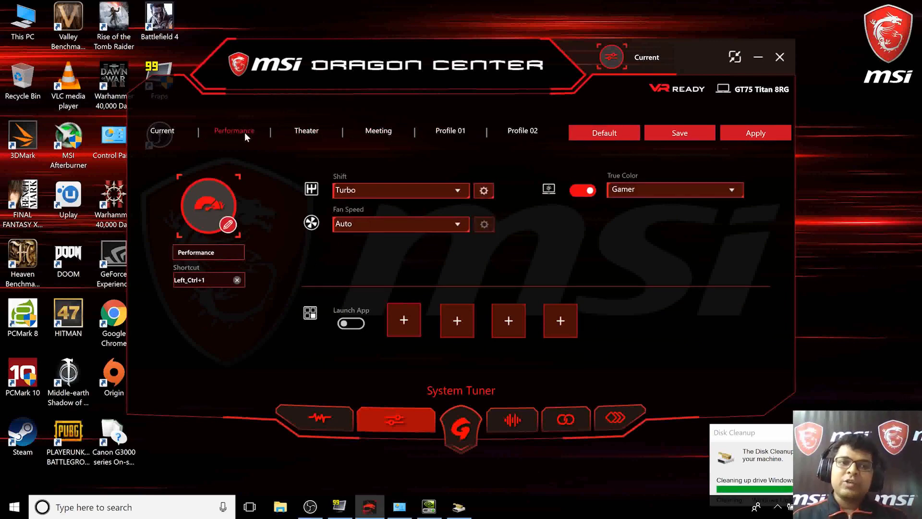
{"action": "left_click", "coordinate": [294, 134]}
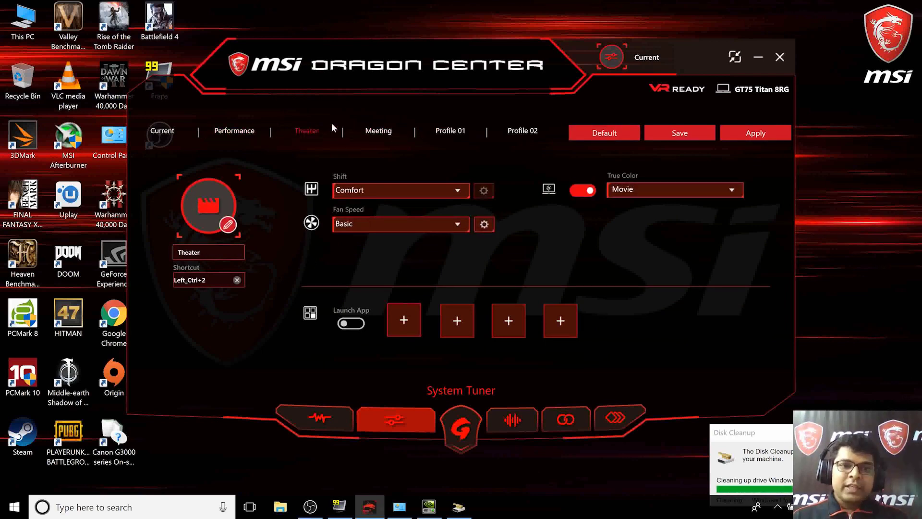
{"action": "left_click", "coordinate": [378, 133]}
{"action": "left_click", "coordinate": [454, 134]}
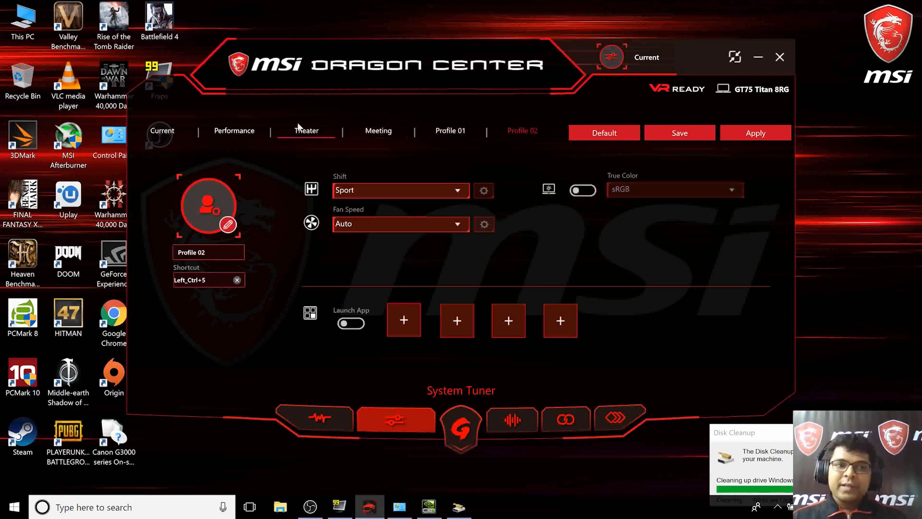
{"action": "left_click", "coordinate": [382, 423]}
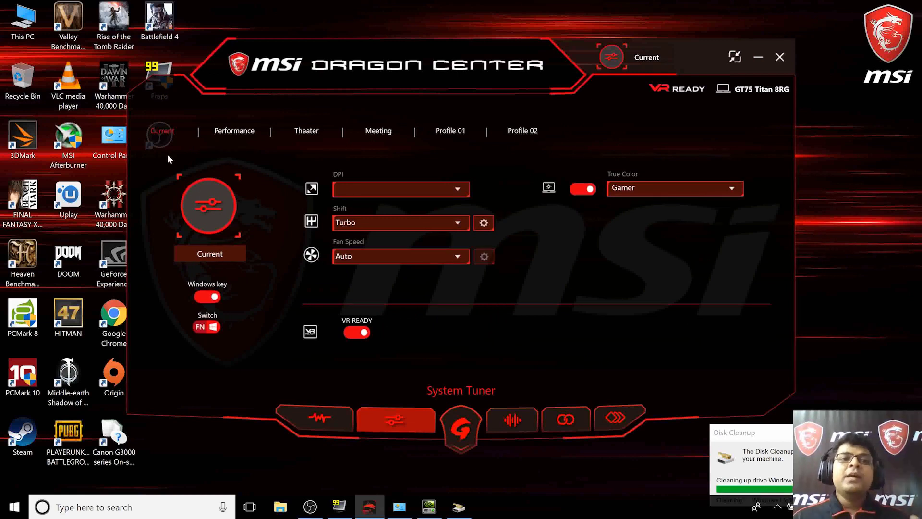
Review every profile again, including Profile 02, and return to the Current profile.
{"action": "left_click", "coordinate": [235, 134]}
{"action": "left_click", "coordinate": [306, 131]}
{"action": "left_click", "coordinate": [378, 131]}
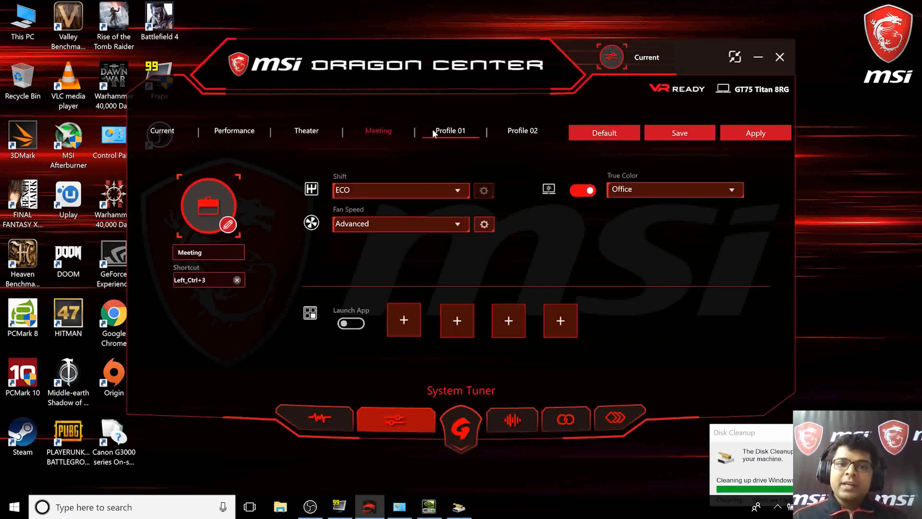
{"action": "left_click", "coordinate": [451, 131]}
{"action": "left_click", "coordinate": [523, 130]}
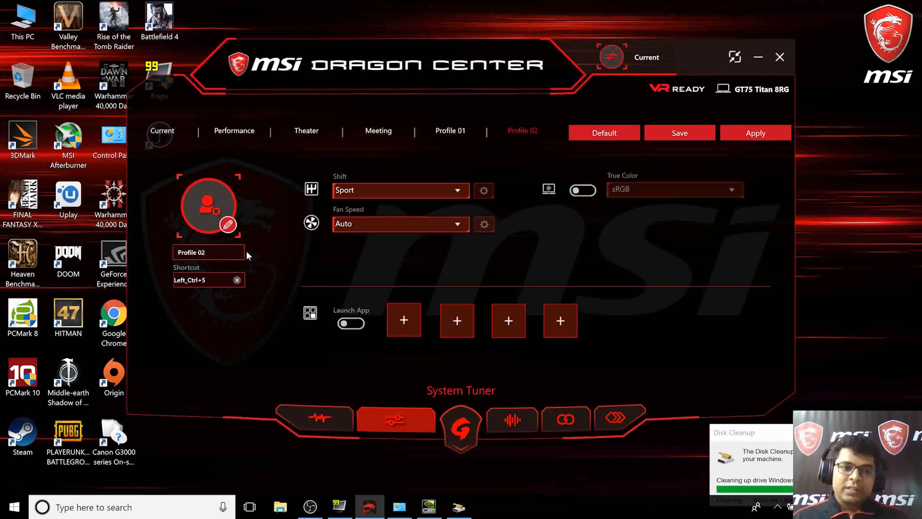
{"action": "left_click", "coordinate": [171, 133]}
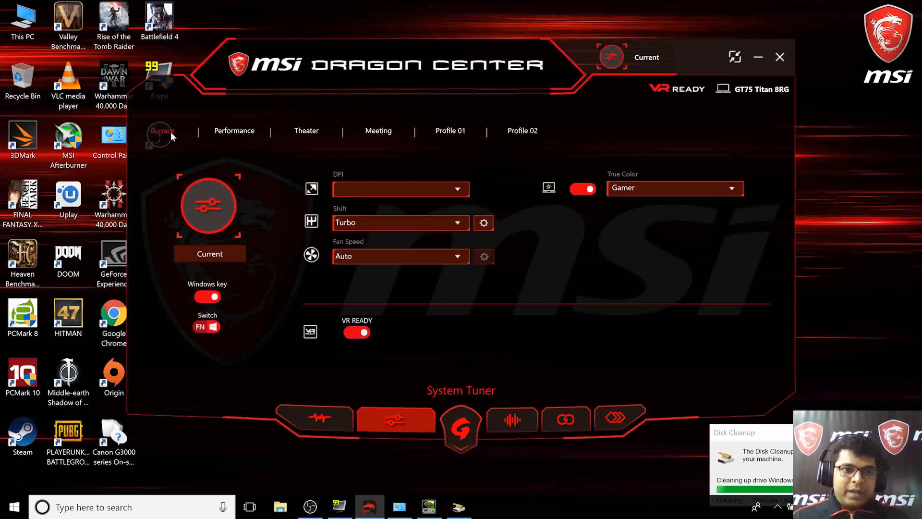
{"action": "left_click", "coordinate": [392, 192]}
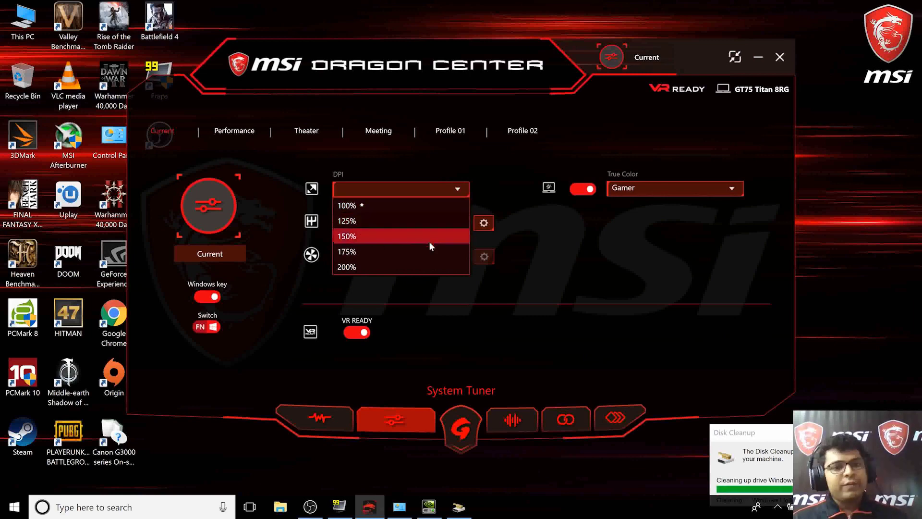
Leave DPI unchanged and cycle Shift through Sport, Comfort and ECO back to Turbo with F7.
{"action": "left_click", "coordinate": [561, 275]}
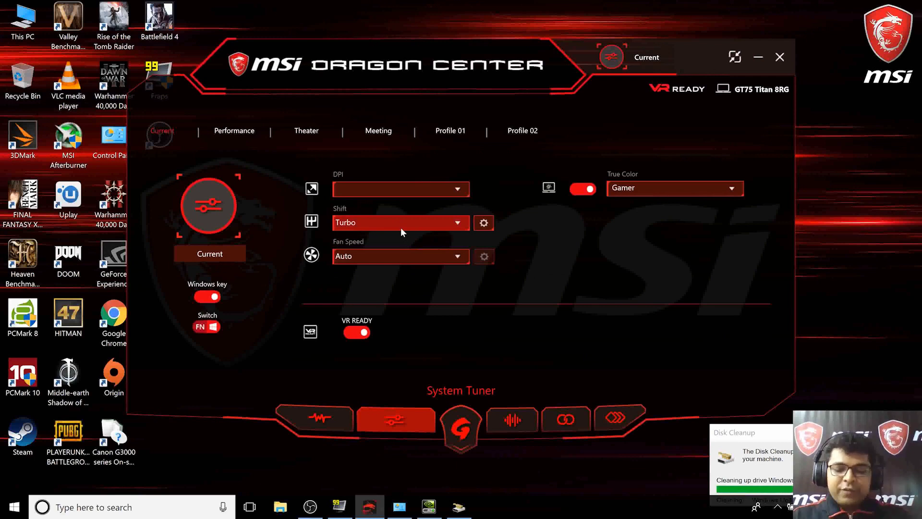
{"action": "key", "text": "F7"}
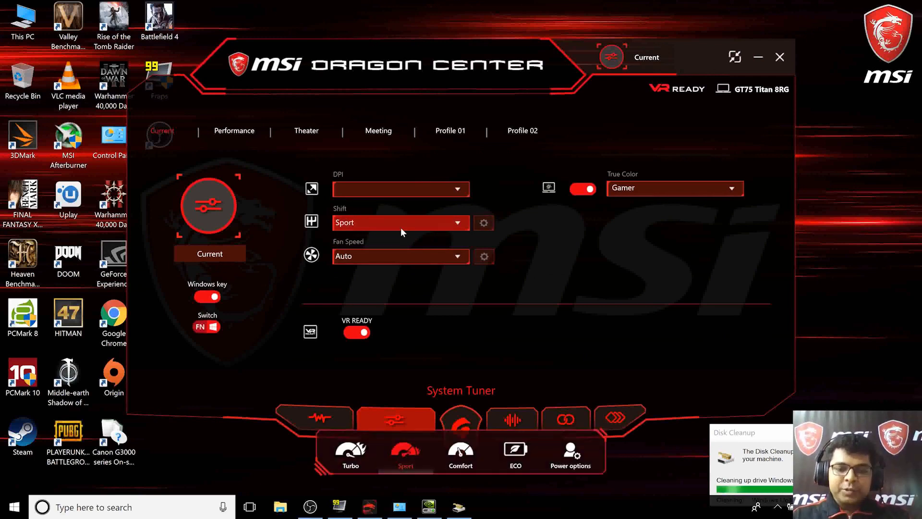
{"action": "key", "text": "F7"}
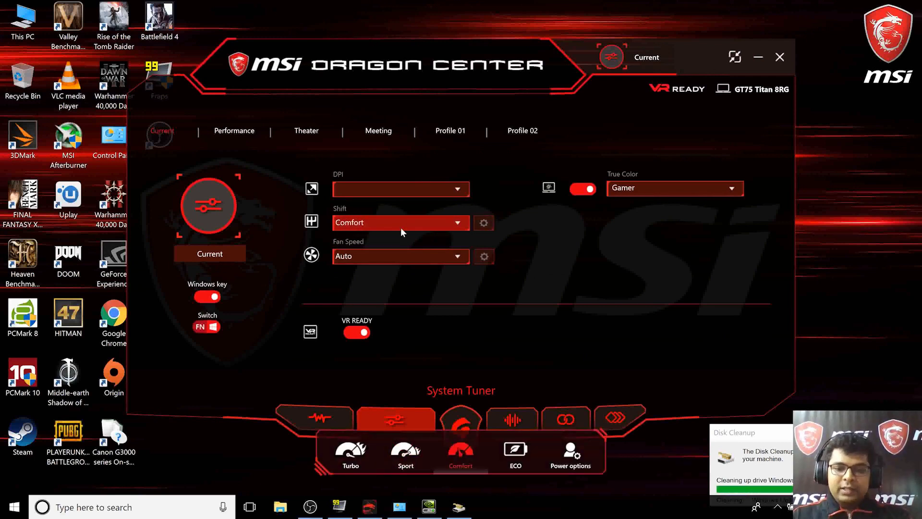
{"action": "key", "text": "F7"}
{"action": "key", "text": "F7"}
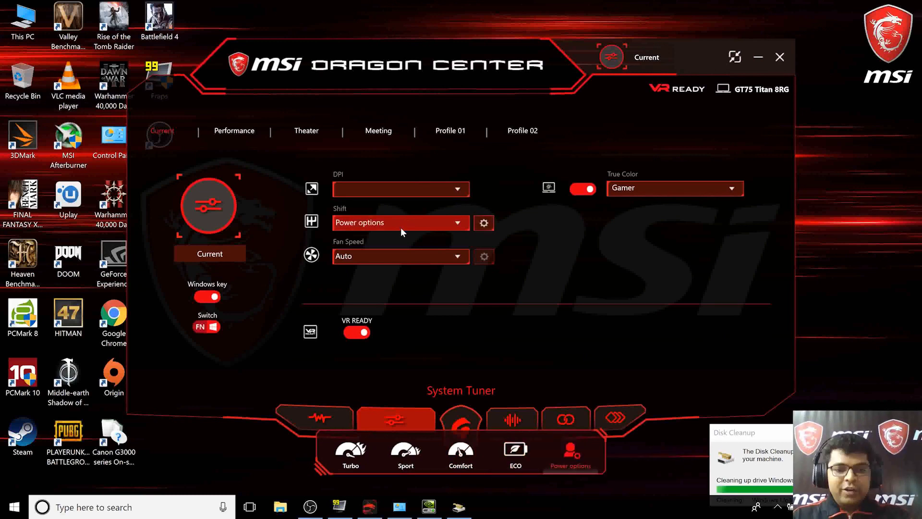
{"action": "key", "text": "F7"}
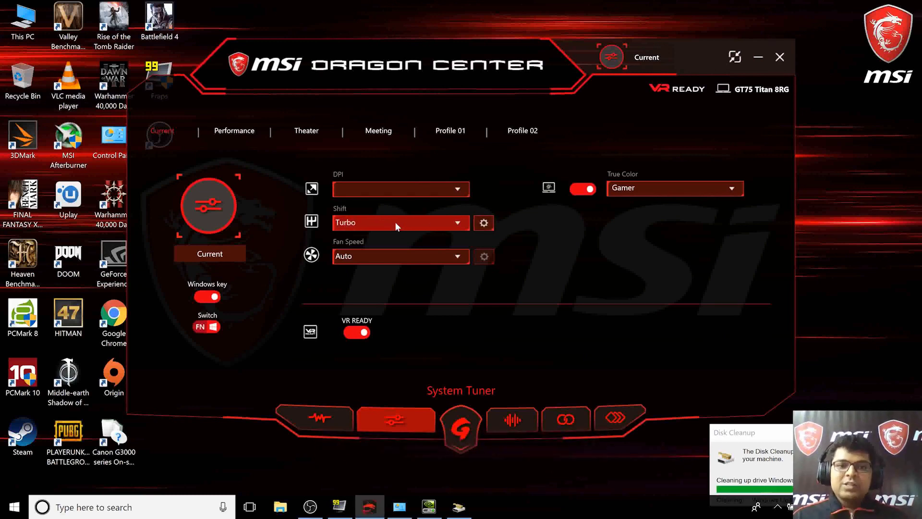
Save Turbo clock offsets of 99 MHz core and 204 MHz VRAM, accepting the overclocking warning.
{"action": "left_click", "coordinate": [483, 222]}
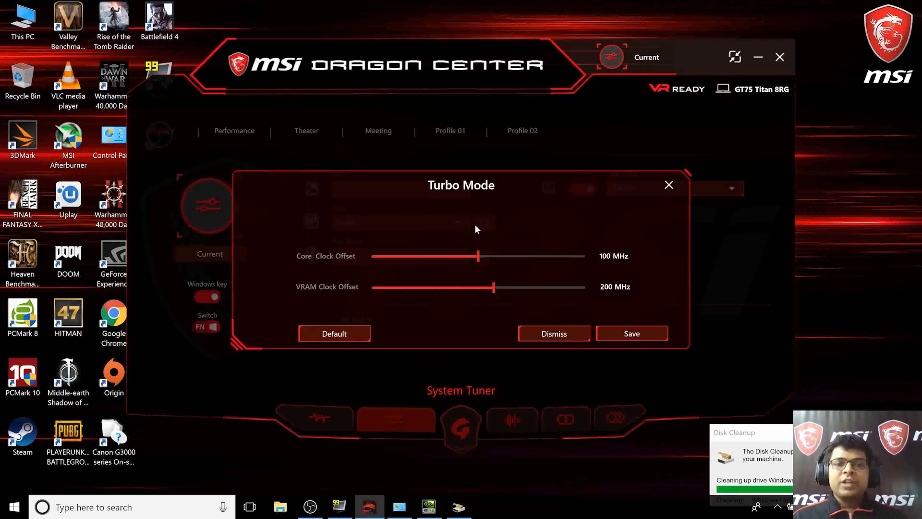
{"action": "left_click", "coordinate": [477, 255]}
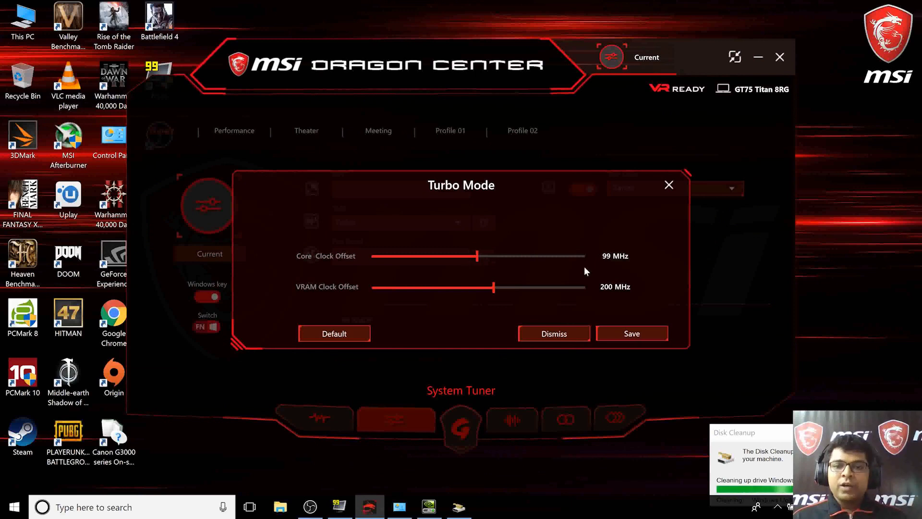
{"action": "left_click", "coordinate": [498, 290]}
{"action": "left_click", "coordinate": [549, 285]}
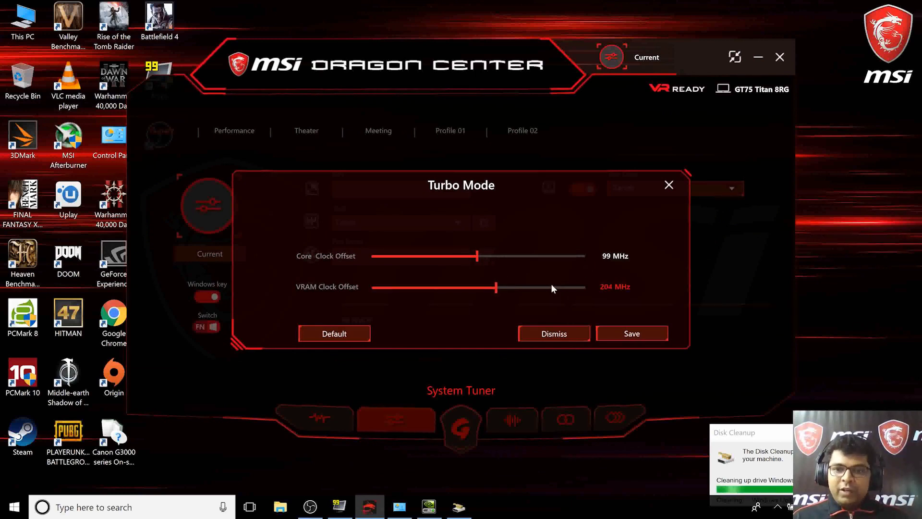
{"action": "left_click", "coordinate": [627, 338]}
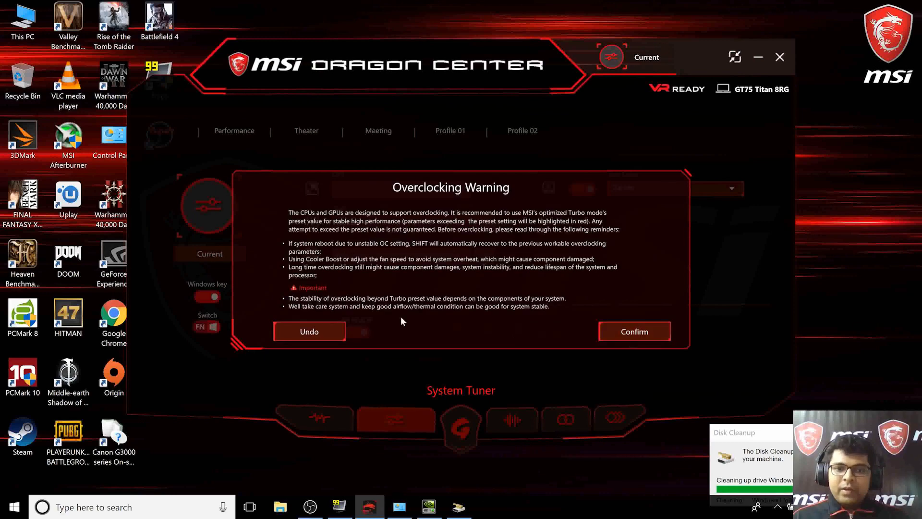
{"action": "left_click", "coordinate": [624, 329]}
{"action": "left_click", "coordinate": [403, 256]}
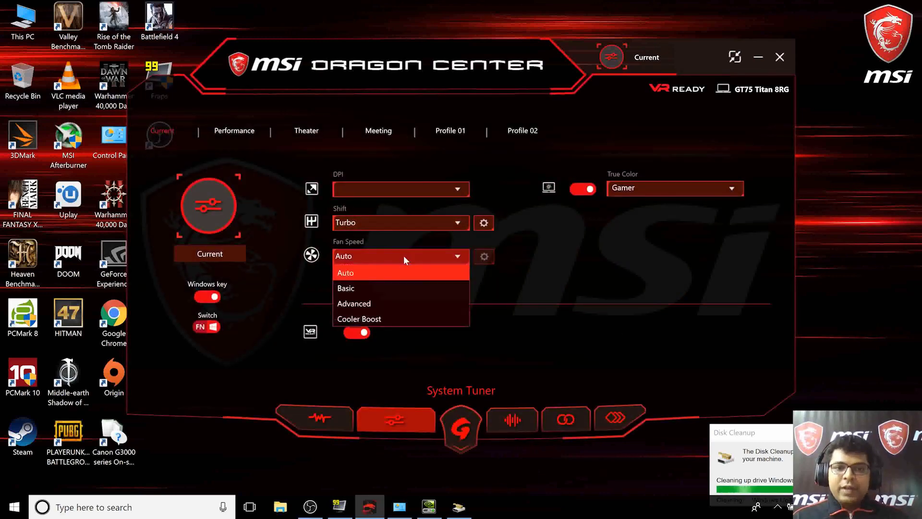
{"action": "left_click", "coordinate": [411, 287]}
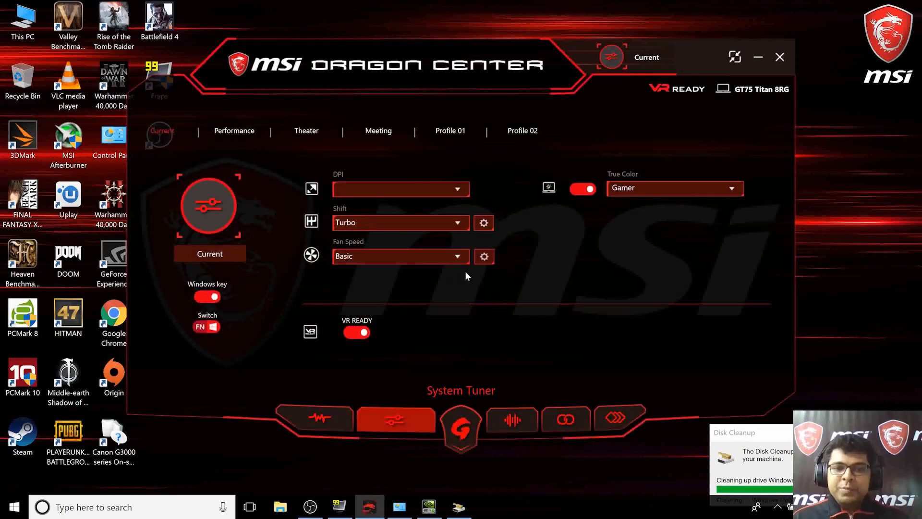
{"action": "left_click", "coordinate": [483, 258]}
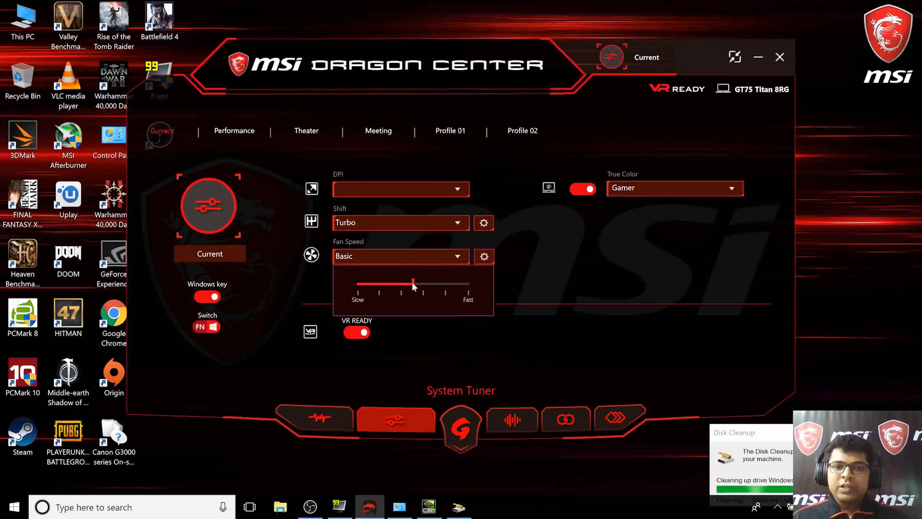
{"action": "left_click_drag", "start_coordinate": [413, 284], "coordinate": [500, 288]}
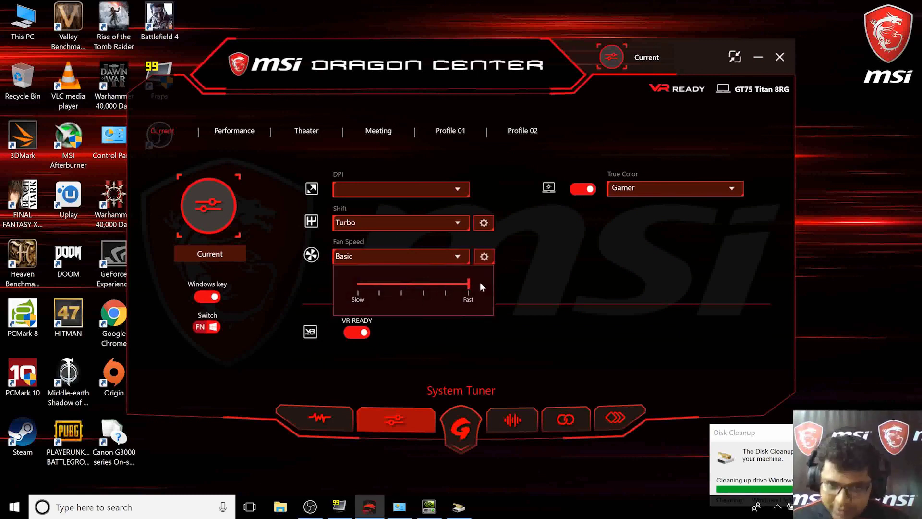
{"action": "left_click", "coordinate": [456, 256]}
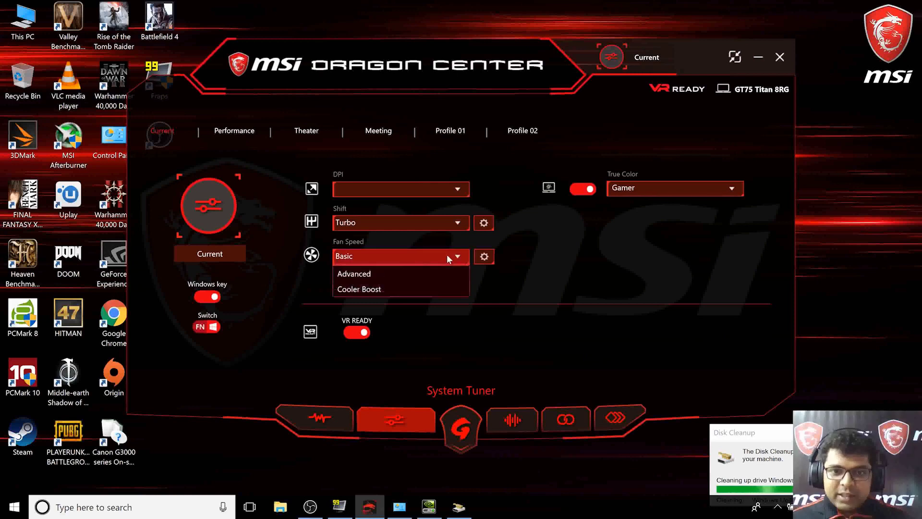
{"action": "left_click", "coordinate": [385, 308]}
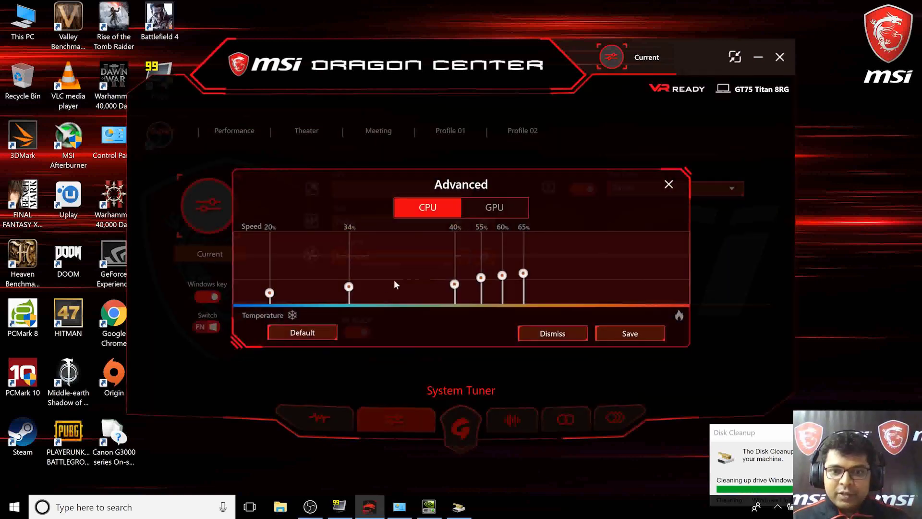
{"action": "left_click", "coordinate": [502, 212]}
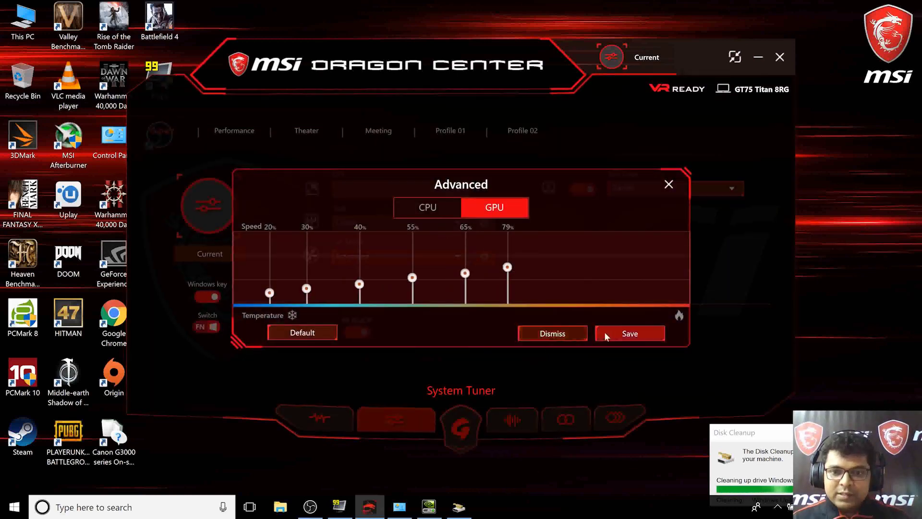
{"action": "left_click", "coordinate": [667, 184]}
{"action": "left_click", "coordinate": [375, 260]}
{"action": "left_click", "coordinate": [382, 309]}
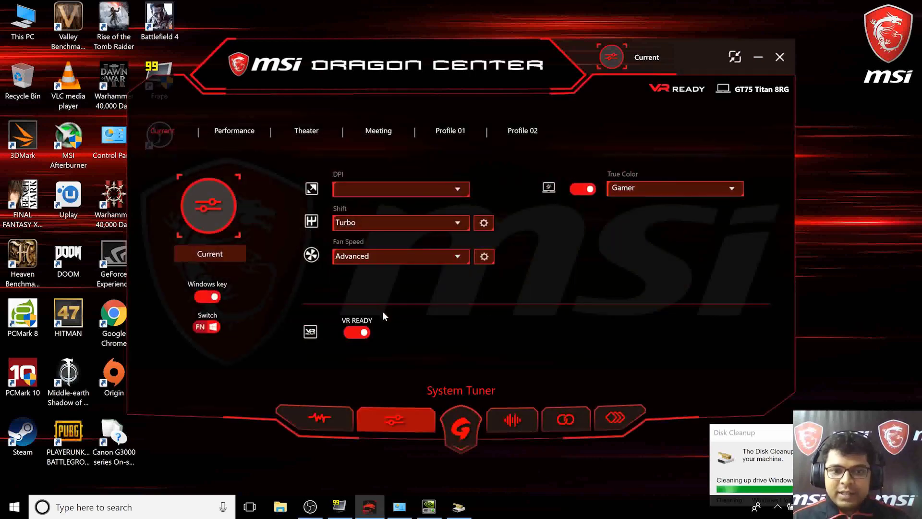
{"action": "left_click", "coordinate": [391, 255]}
{"action": "left_click", "coordinate": [382, 319]}
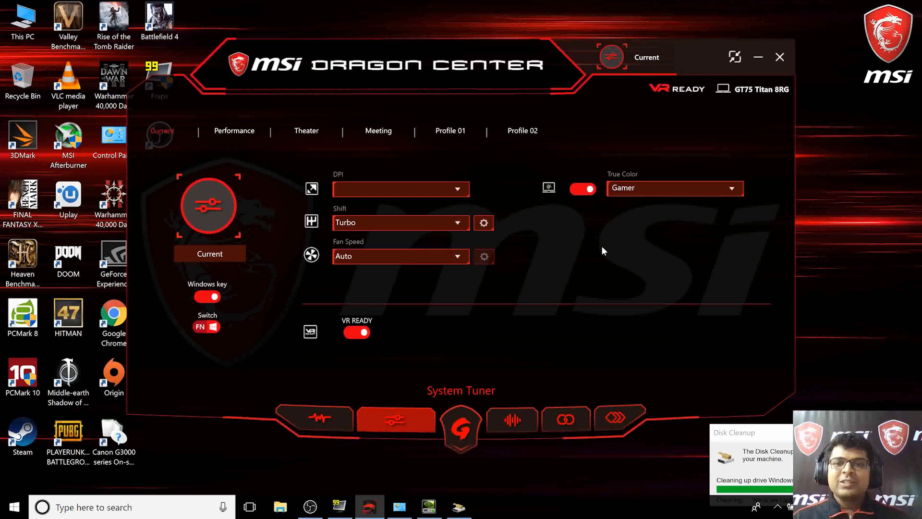
Launch MSI True Color by searching 'TRUE' and switch the view mode to Anti-Blue.
{"action": "left_click", "coordinate": [649, 189]}
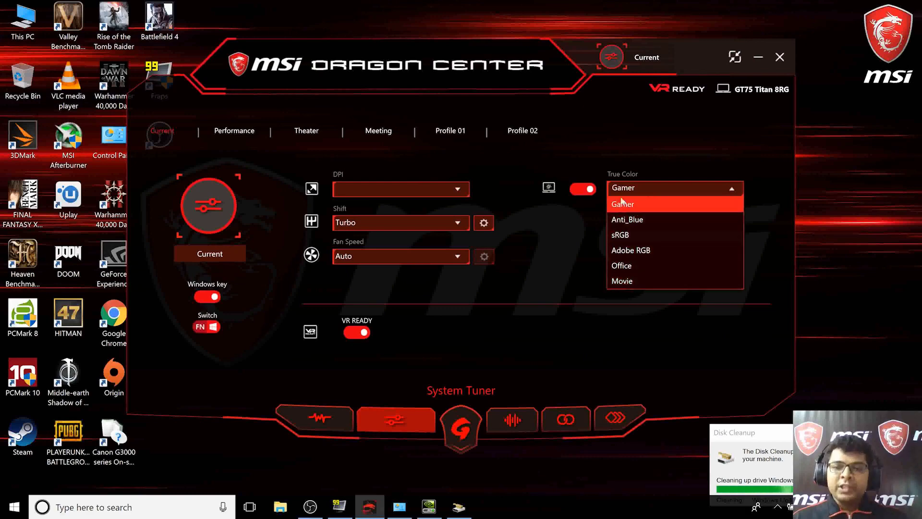
{"action": "left_click", "coordinate": [580, 260]}
{"action": "left_click", "coordinate": [70, 500]}
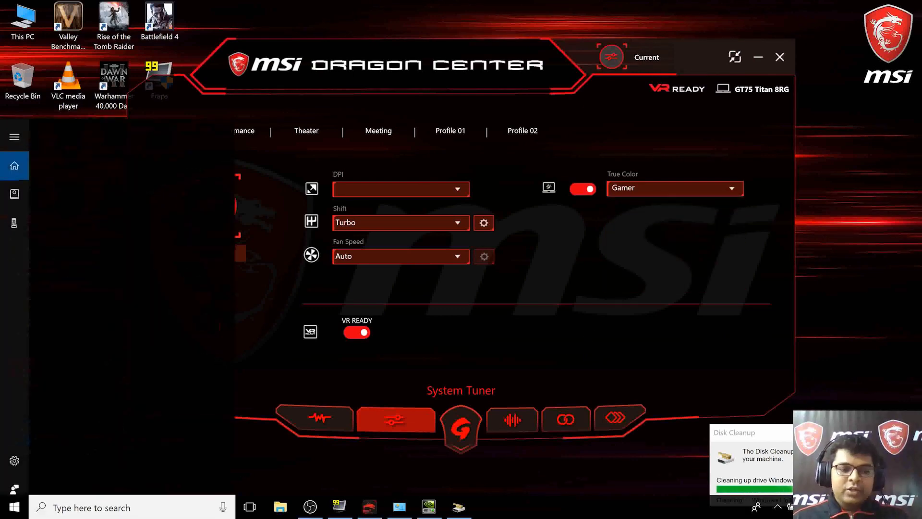
{"action": "type", "text": "TRUE"}
{"action": "key", "text": "Return"}
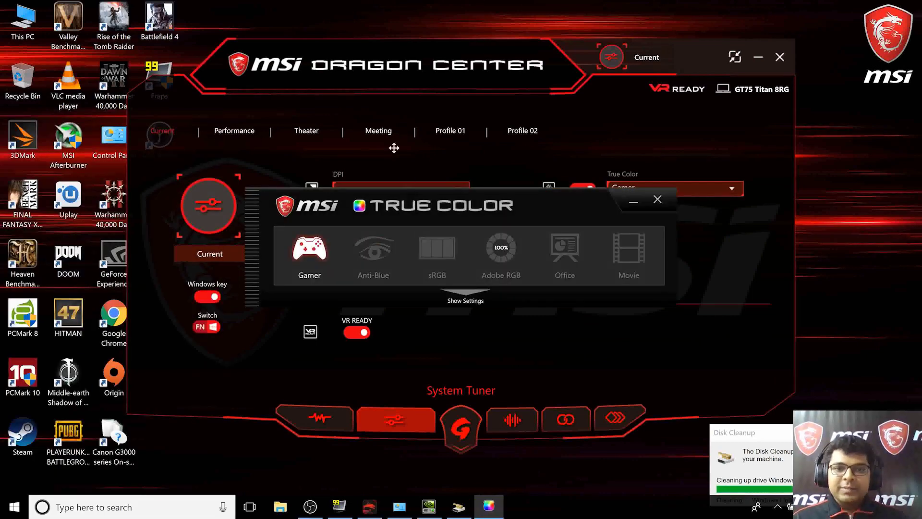
{"action": "left_click", "coordinate": [460, 300]}
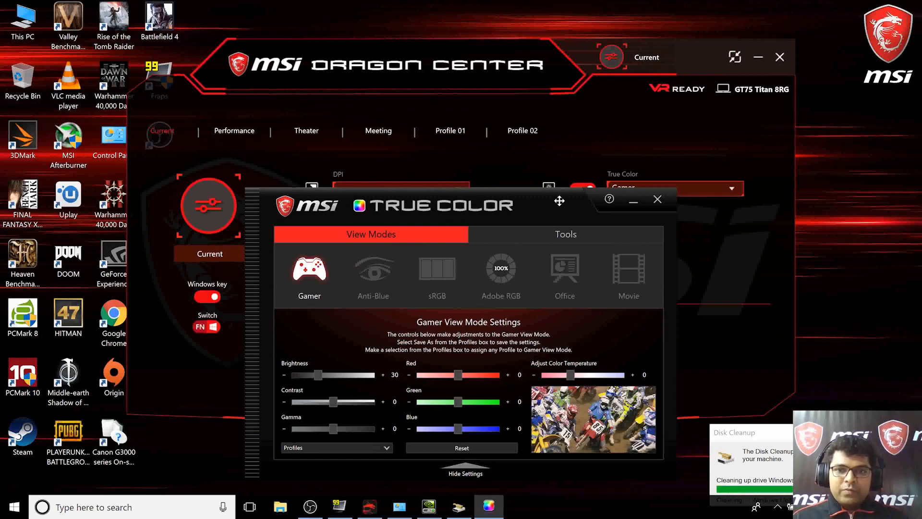
{"action": "left_click", "coordinate": [382, 272]}
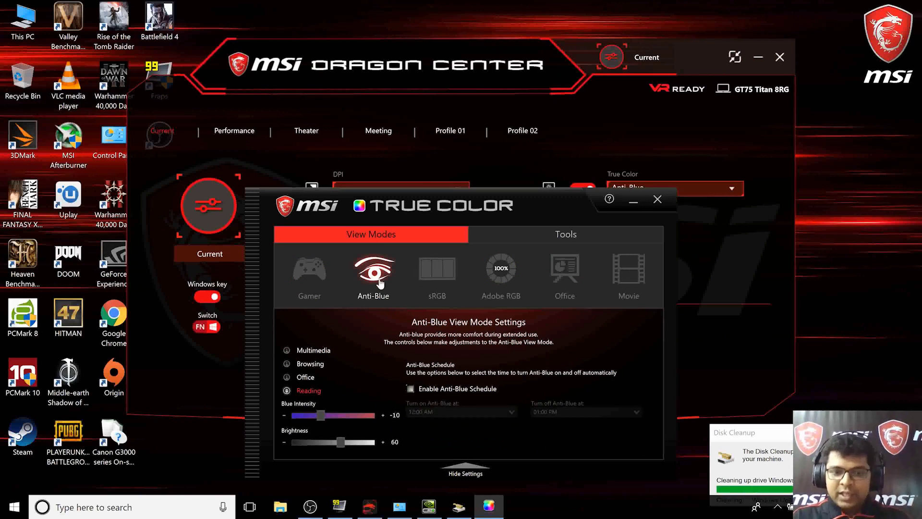
Try the sRGB and Adobe RGB modes and Warm colour temperature, returning to Neutral.
{"action": "left_click", "coordinate": [434, 279]}
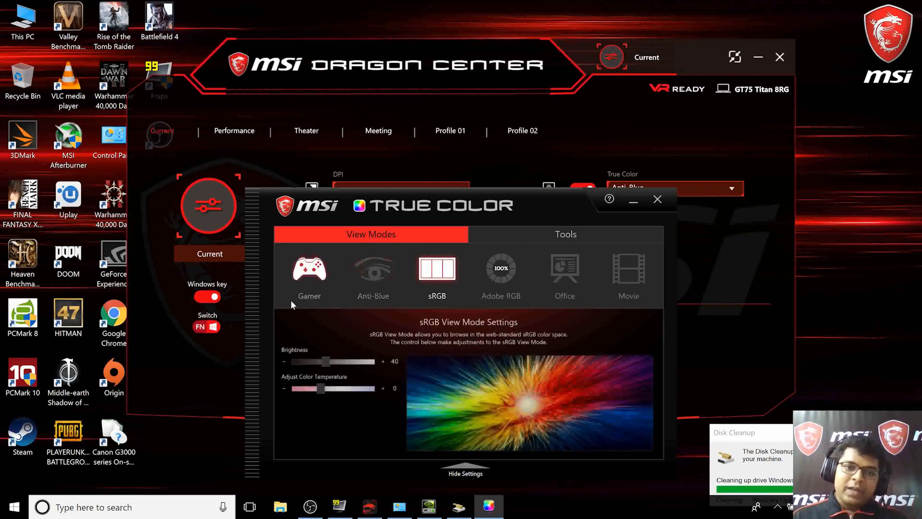
{"action": "left_click", "coordinate": [503, 279]}
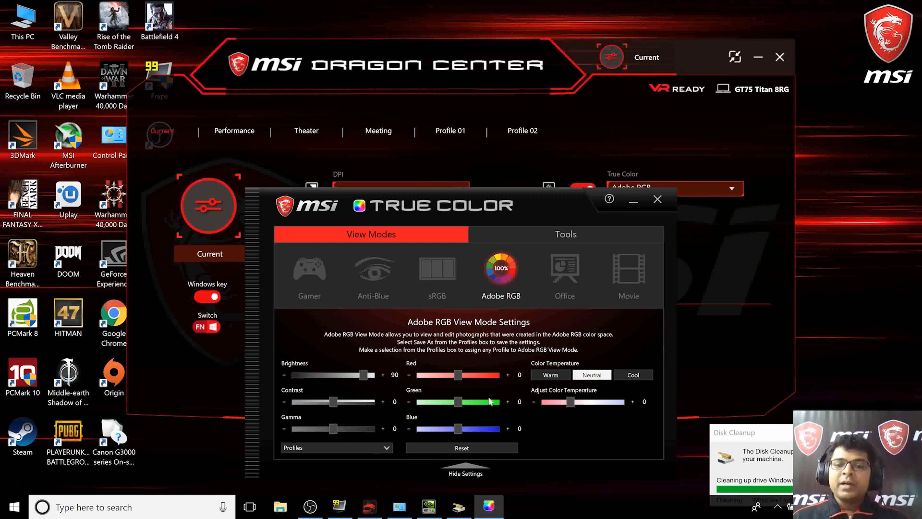
{"action": "left_click", "coordinate": [552, 377]}
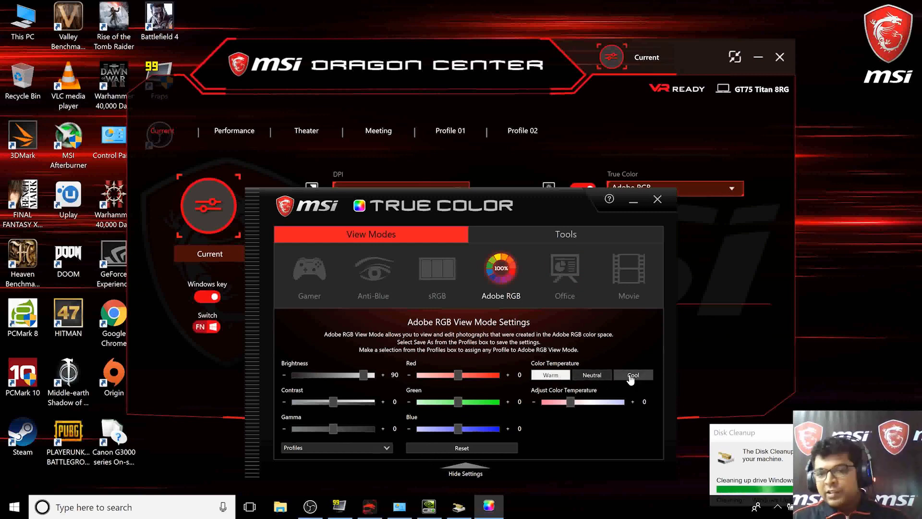
{"action": "left_click", "coordinate": [602, 380]}
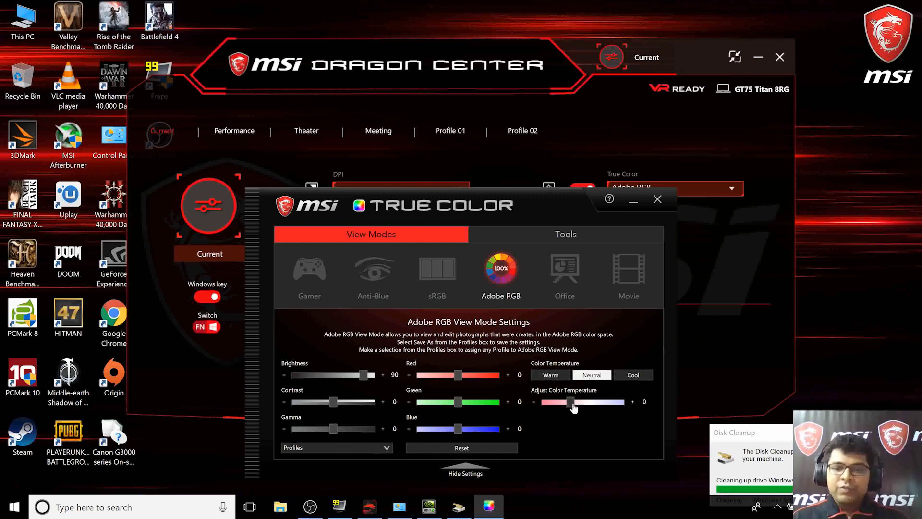
Try Office, Movie and Gamer modes and colour temperature 38 then -4, settling on sRGB.
{"action": "left_click", "coordinate": [571, 276]}
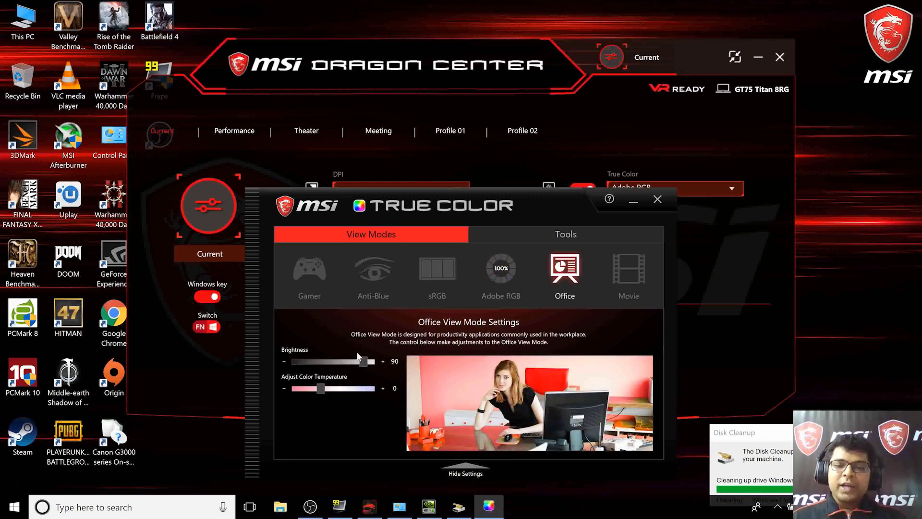
{"action": "left_click", "coordinate": [639, 281]}
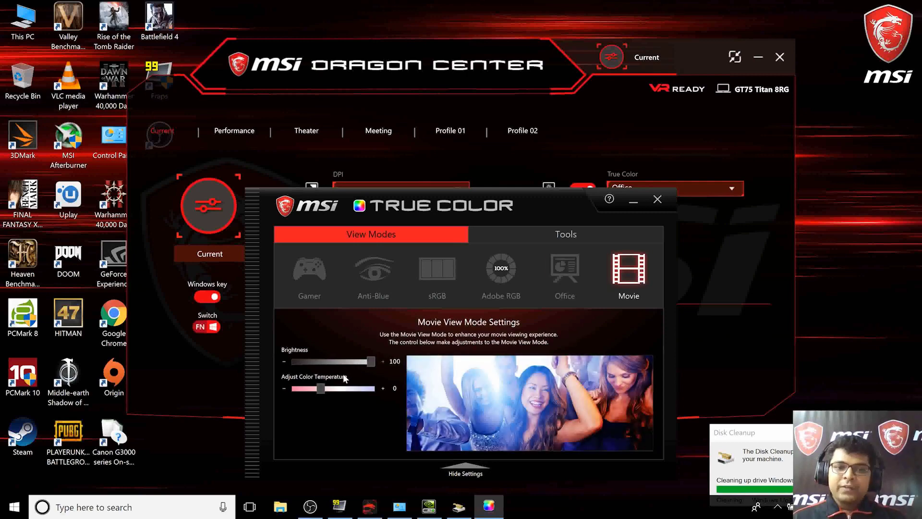
{"action": "left_click_drag", "start_coordinate": [318, 391], "coordinate": [368, 391]}
{"action": "left_click_drag", "start_coordinate": [291, 392], "coordinate": [319, 392]}
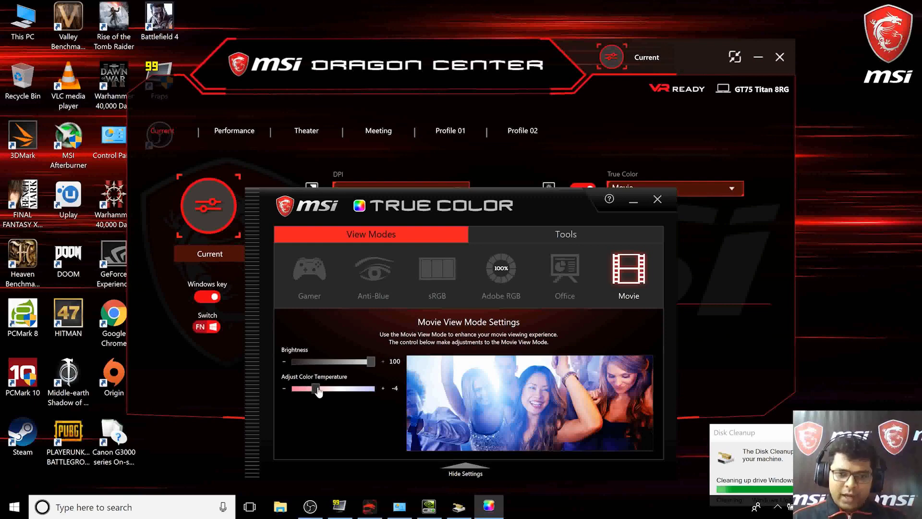
{"action": "left_click", "coordinate": [311, 283]}
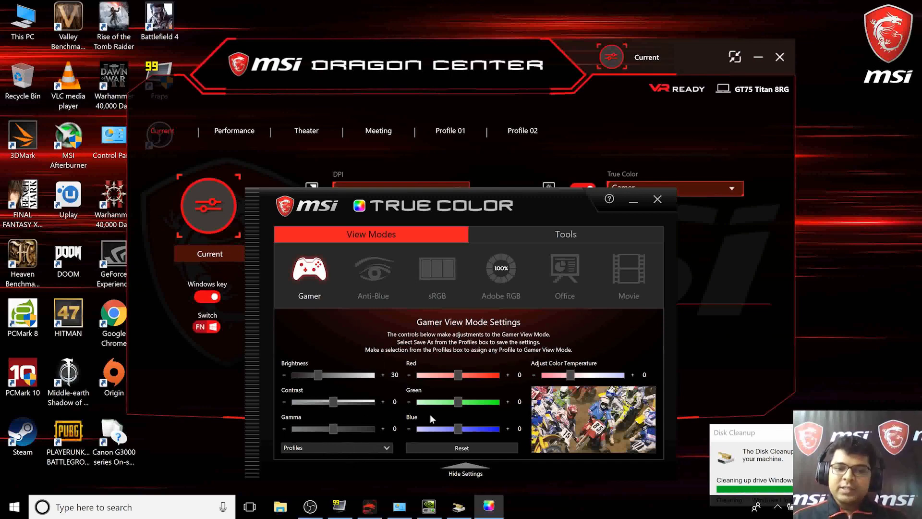
{"action": "left_click", "coordinate": [428, 292]}
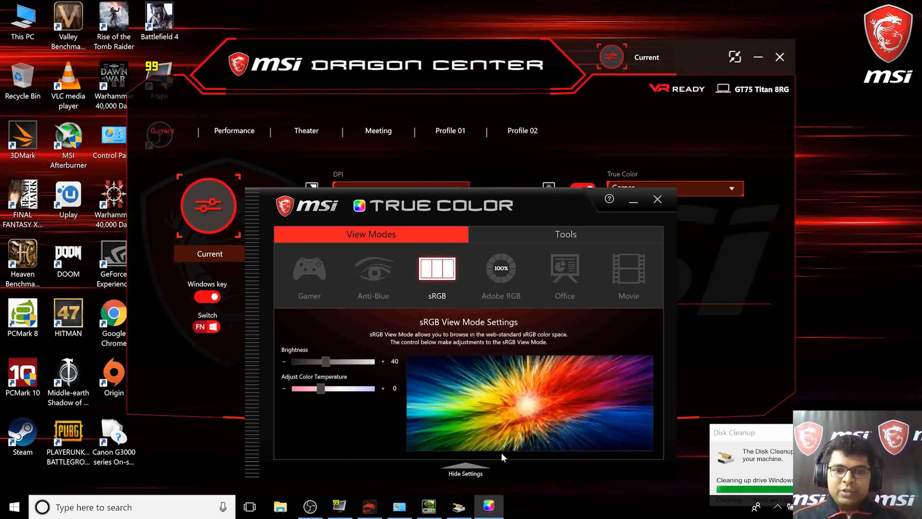
Close True Color, test swapping the Fn and Windows keys, swap them back, and toggle the Windows key.
{"action": "left_click", "coordinate": [657, 199]}
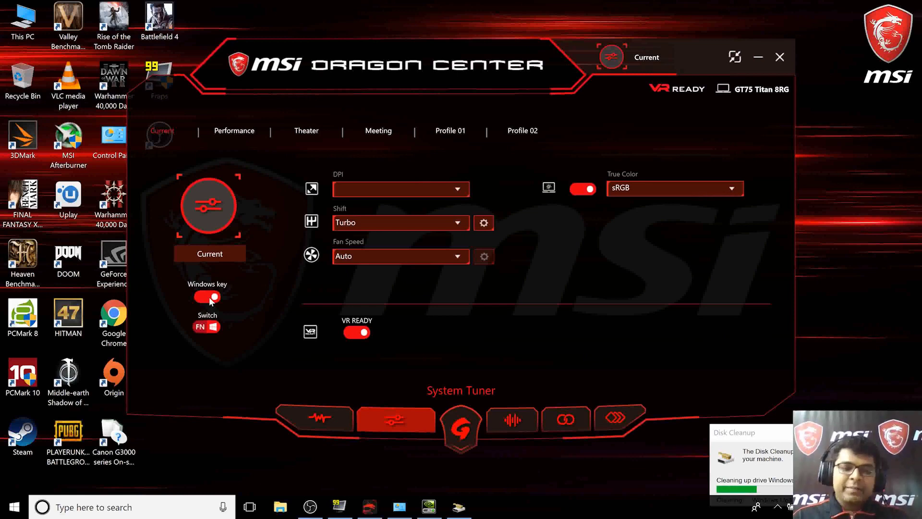
{"action": "left_click", "coordinate": [206, 327]}
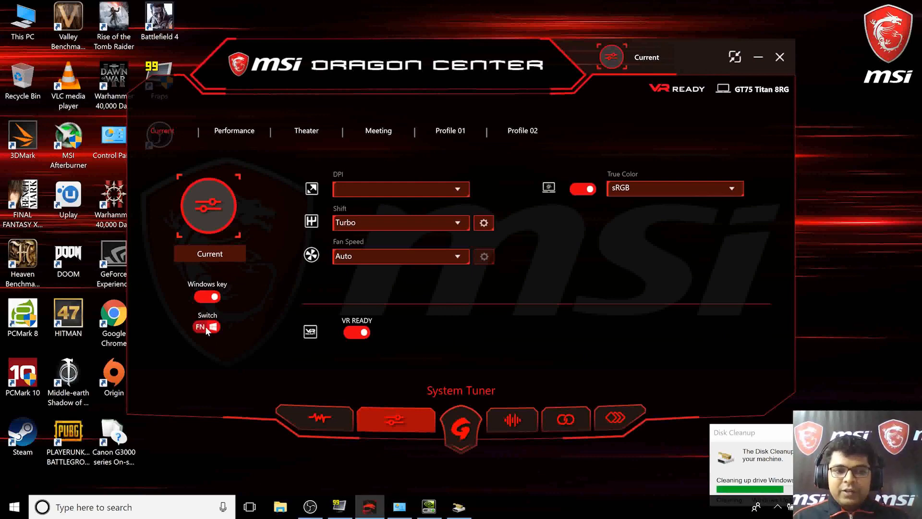
{"action": "key", "text": "super"}
{"action": "key", "text": "super"}
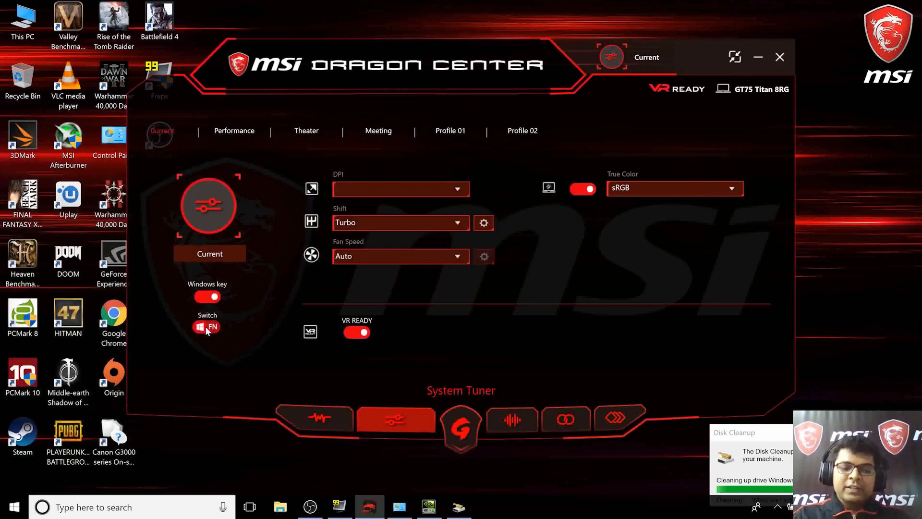
{"action": "left_click", "coordinate": [206, 328]}
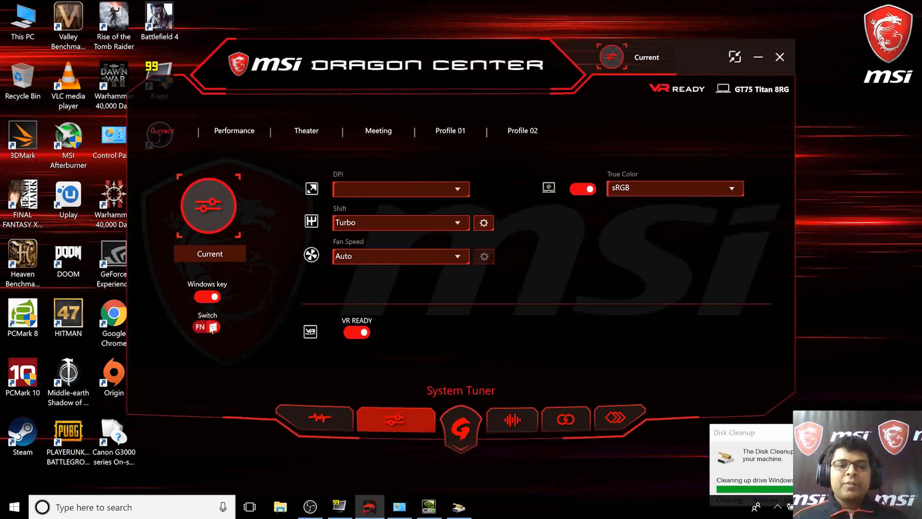
{"action": "key", "text": "super"}
{"action": "key", "text": "super"}
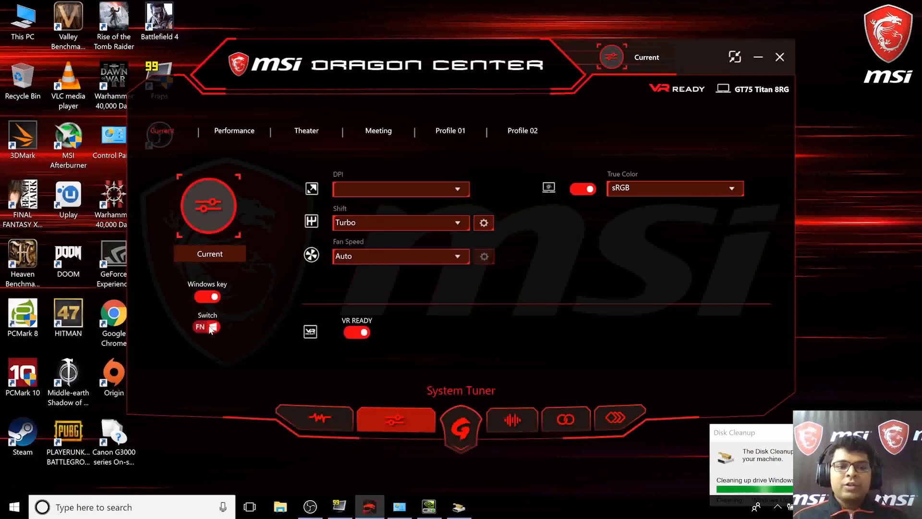
{"action": "left_click", "coordinate": [206, 298]}
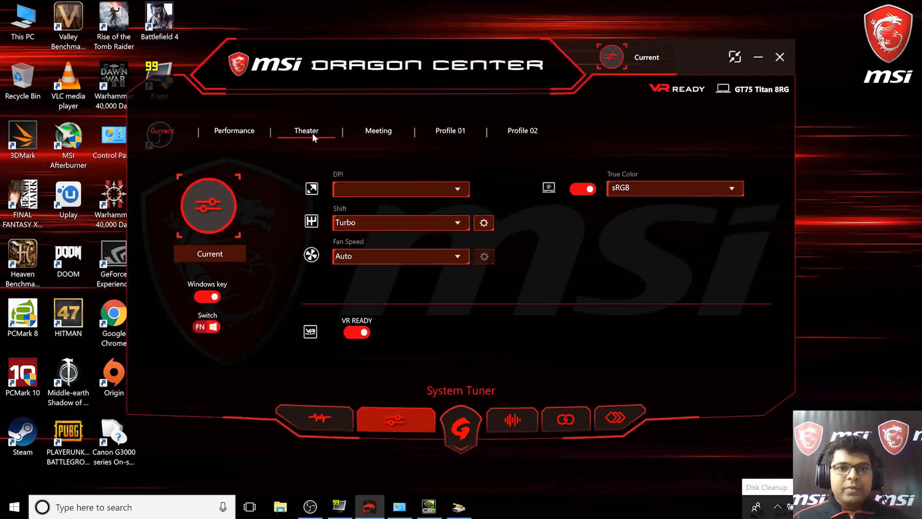
{"action": "left_click", "coordinate": [233, 126]}
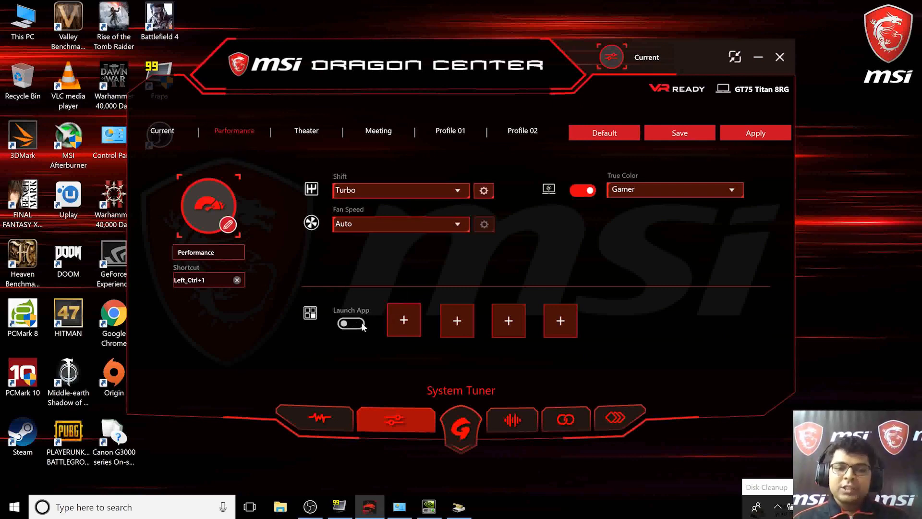
{"action": "left_click", "coordinate": [404, 321]}
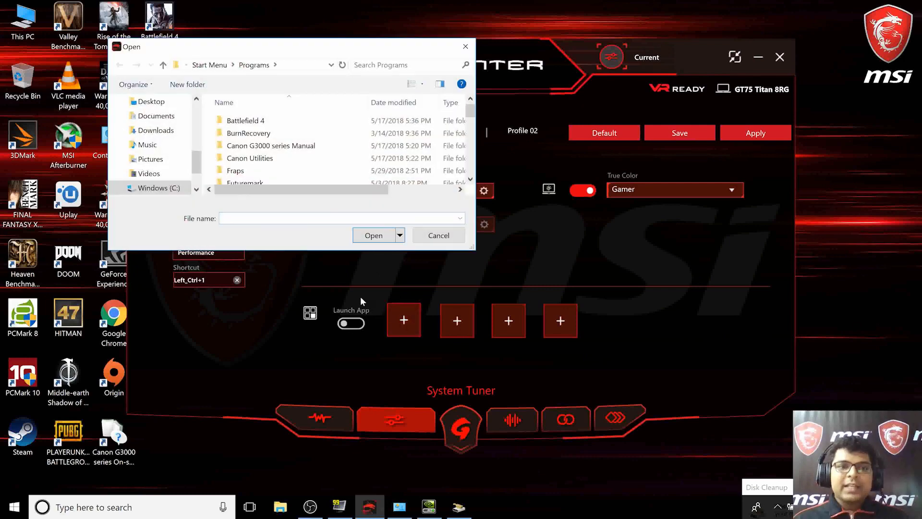
{"action": "scroll", "coordinate": [246, 165], "scroll_direction": "down", "scroll_amount": 3}
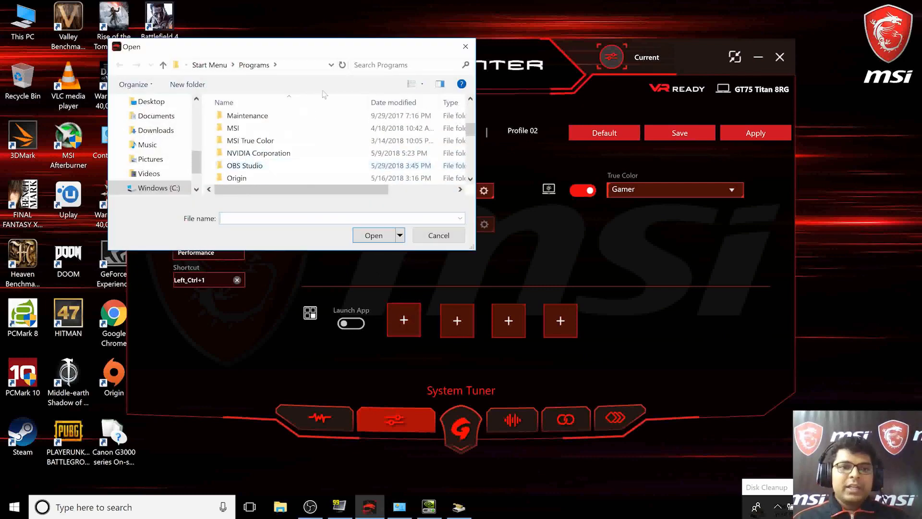
{"action": "left_click", "coordinate": [456, 47]}
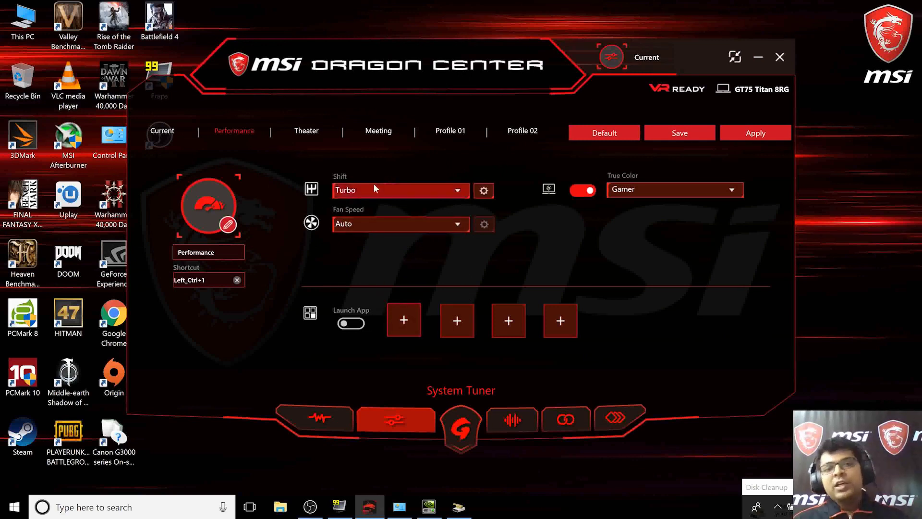
{"action": "left_click", "coordinate": [163, 132]}
{"action": "left_click", "coordinate": [321, 129]}
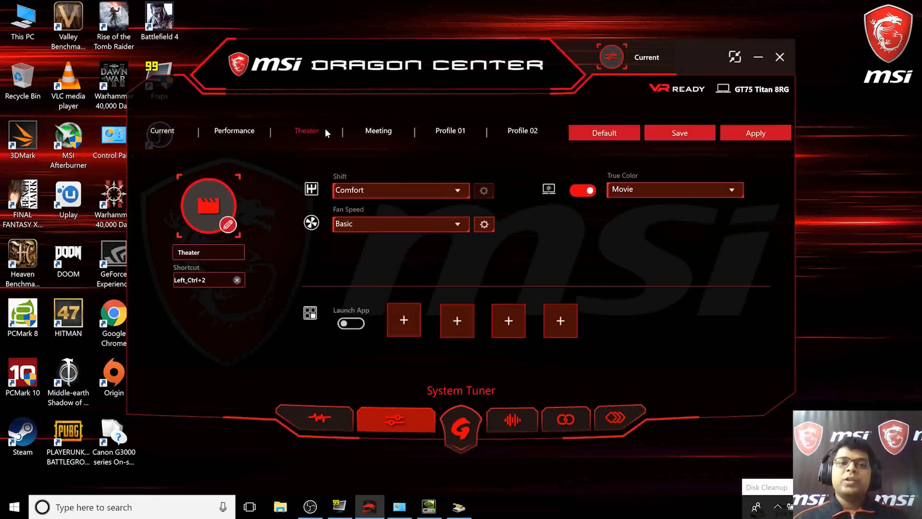
{"action": "left_click", "coordinate": [376, 129]}
{"action": "left_click", "coordinate": [476, 134]}
{"action": "left_click", "coordinate": [509, 130]}
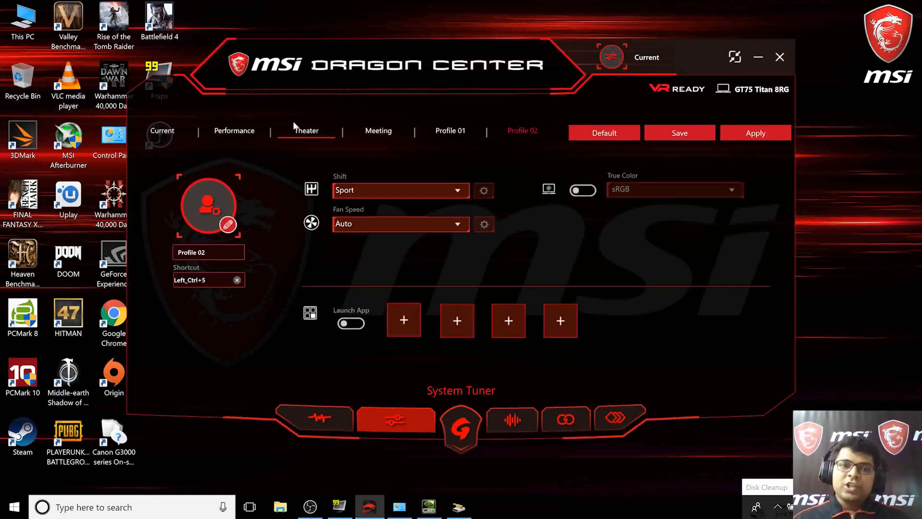
{"action": "left_click", "coordinate": [250, 133]}
{"action": "left_click", "coordinate": [279, 131]}
{"action": "left_click", "coordinate": [169, 125]}
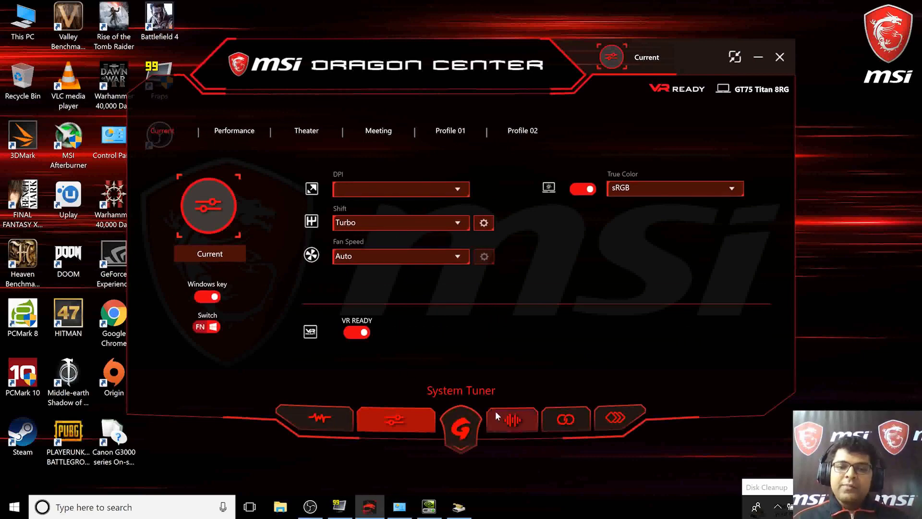
Open Voice Wizard and look through the available VOIP software.
{"action": "left_click", "coordinate": [465, 420]}
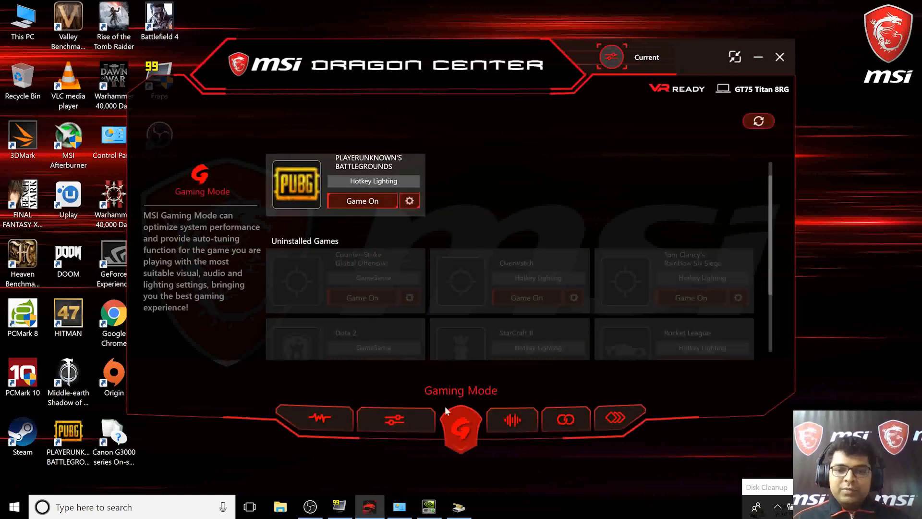
{"action": "left_click", "coordinate": [500, 423]}
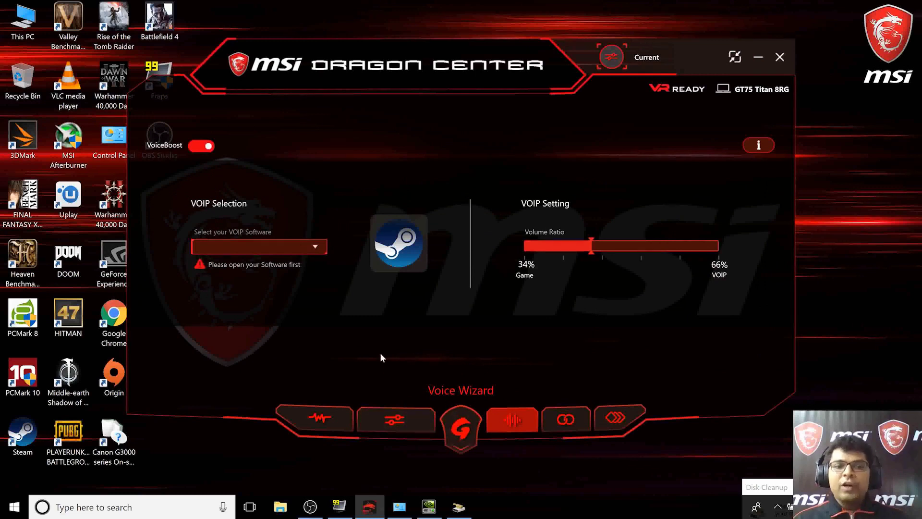
{"action": "left_click", "coordinate": [270, 243]}
{"action": "left_click", "coordinate": [294, 243]}
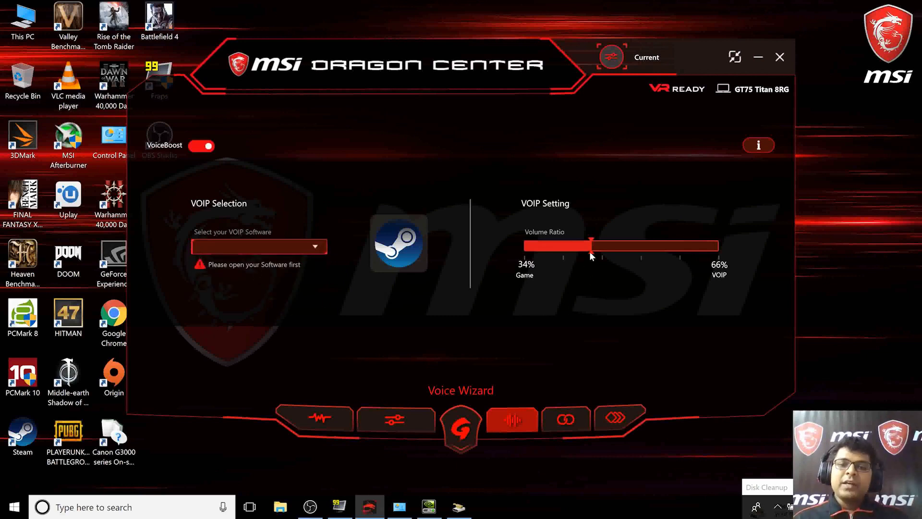
Slide the Volume Ratio up to 81% game, then settle at 52% Game / 48% VOIP.
{"action": "left_click_drag", "start_coordinate": [590, 251], "coordinate": [614, 243]}
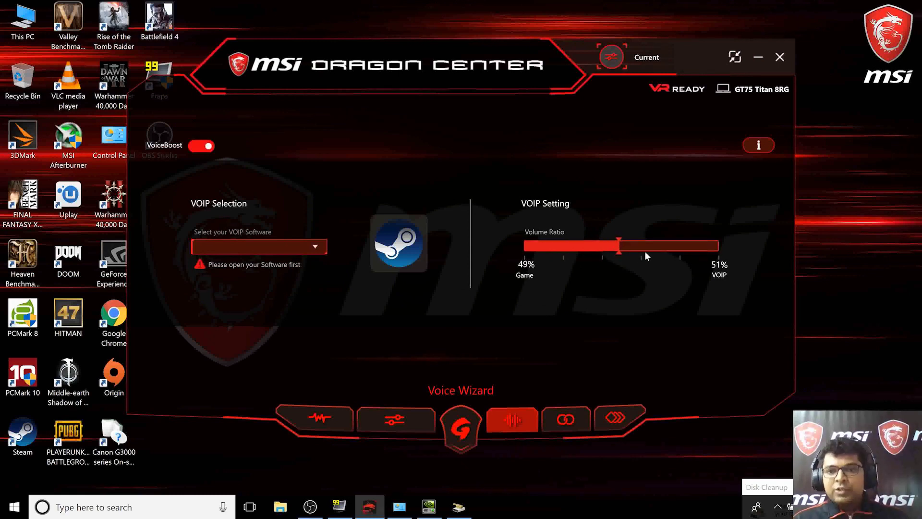
{"action": "left_click_drag", "start_coordinate": [621, 244], "coordinate": [683, 242]}
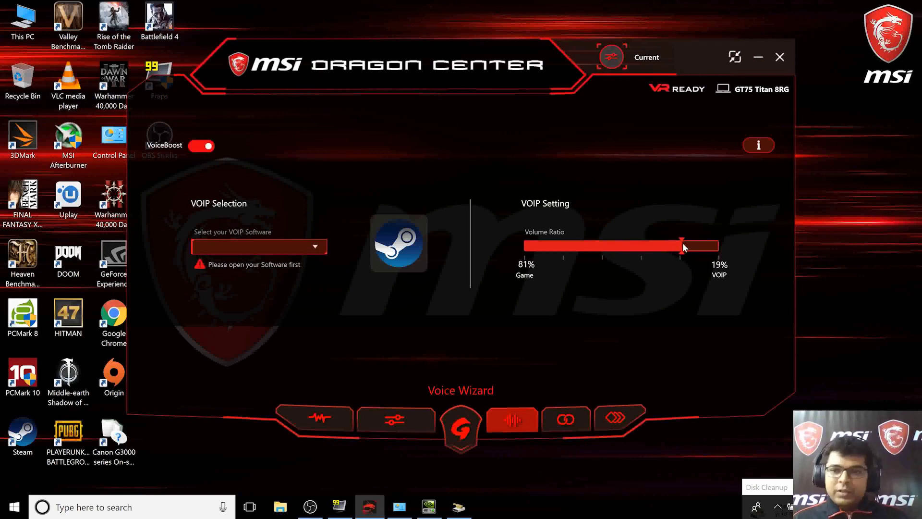
{"action": "left_click_drag", "start_coordinate": [682, 248], "coordinate": [624, 246]}
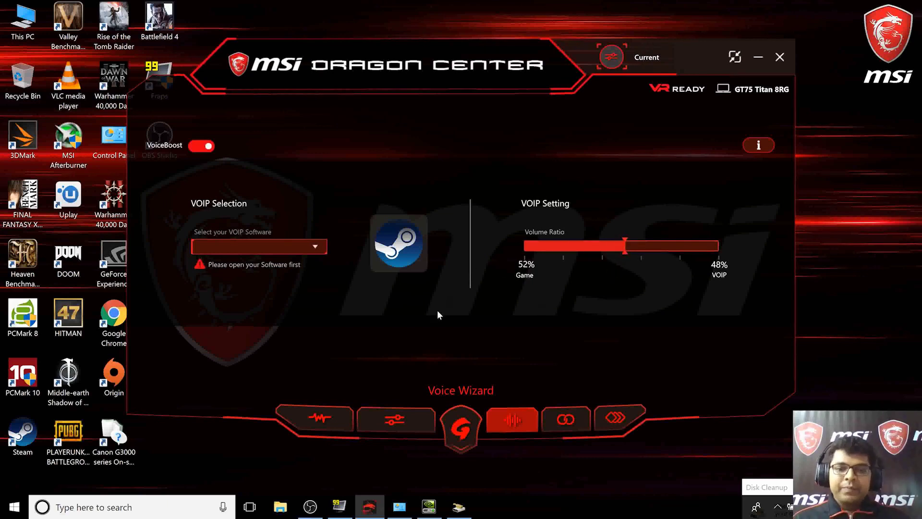
{"action": "left_click", "coordinate": [566, 417]}
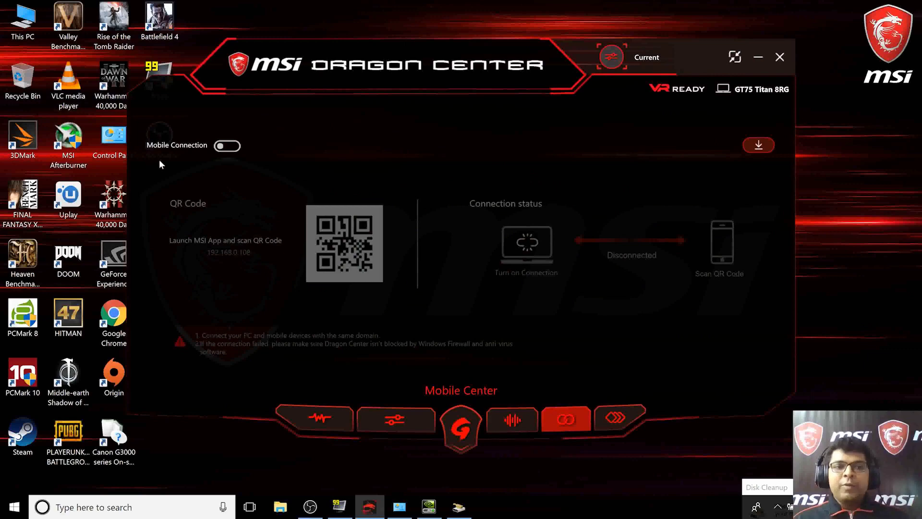
Turn on Mobile Connection, allow it through the firewall, and show the Dragon Dashboard QR codes.
{"action": "left_click", "coordinate": [228, 146]}
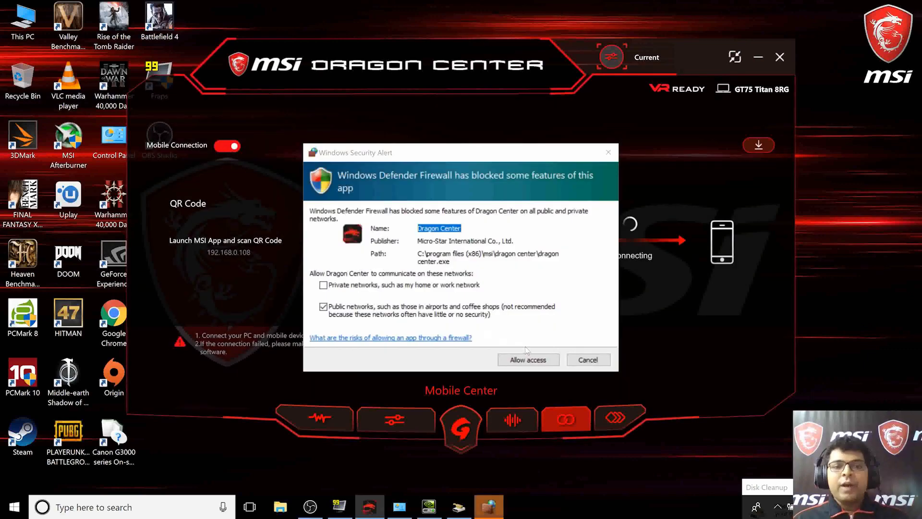
{"action": "left_click", "coordinate": [528, 361]}
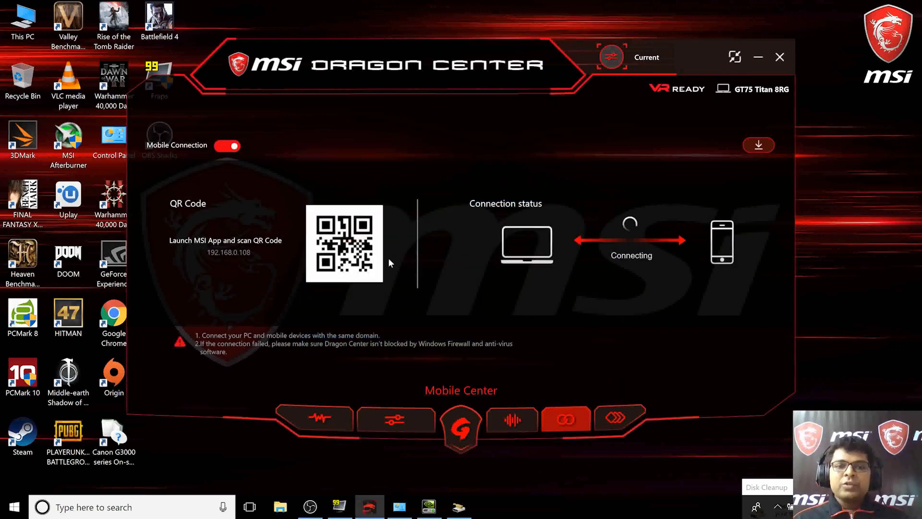
{"action": "left_click", "coordinate": [759, 145]}
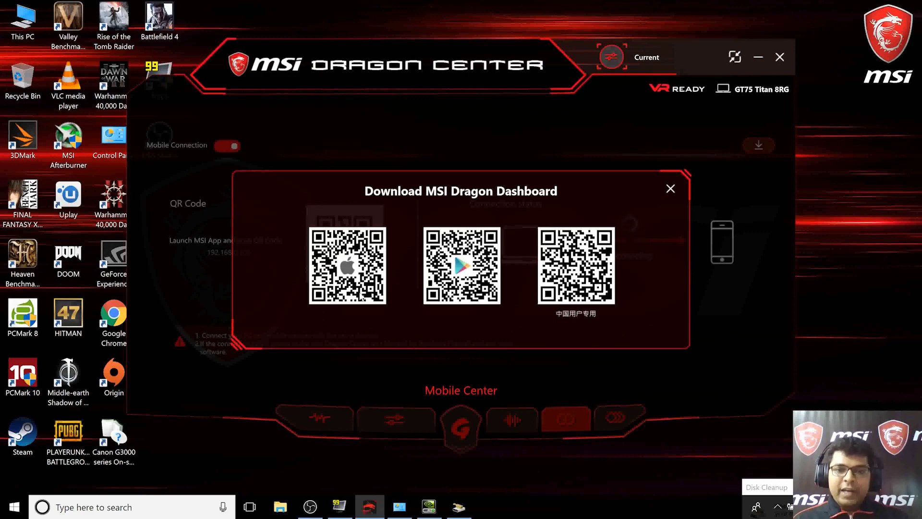
Close the Dragon Center window with Alt+F4, leaving only the desktop.
{"action": "key", "text": "alt+F4"}
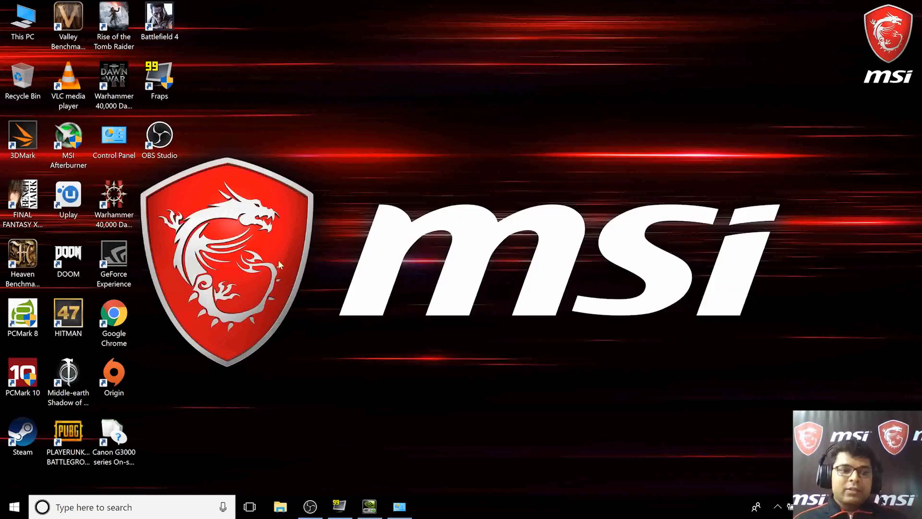